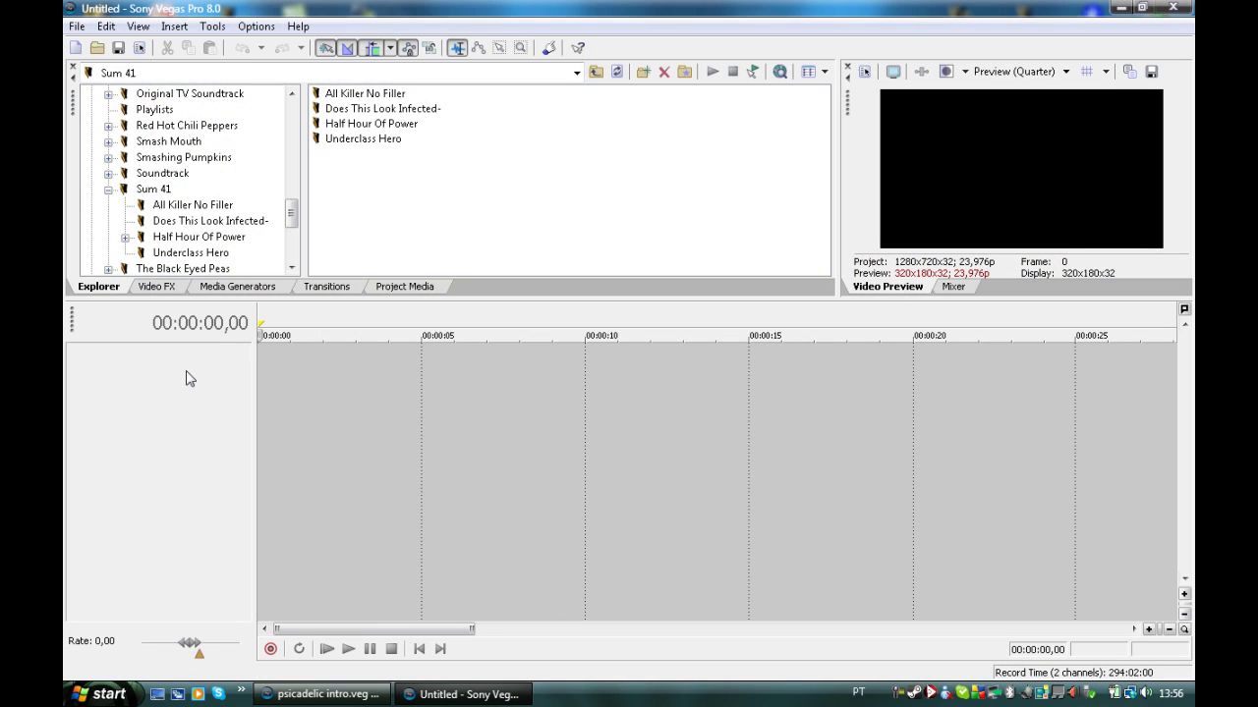
Step: Add two video tracks and insert a text media event on track 1
right_click(188, 376)
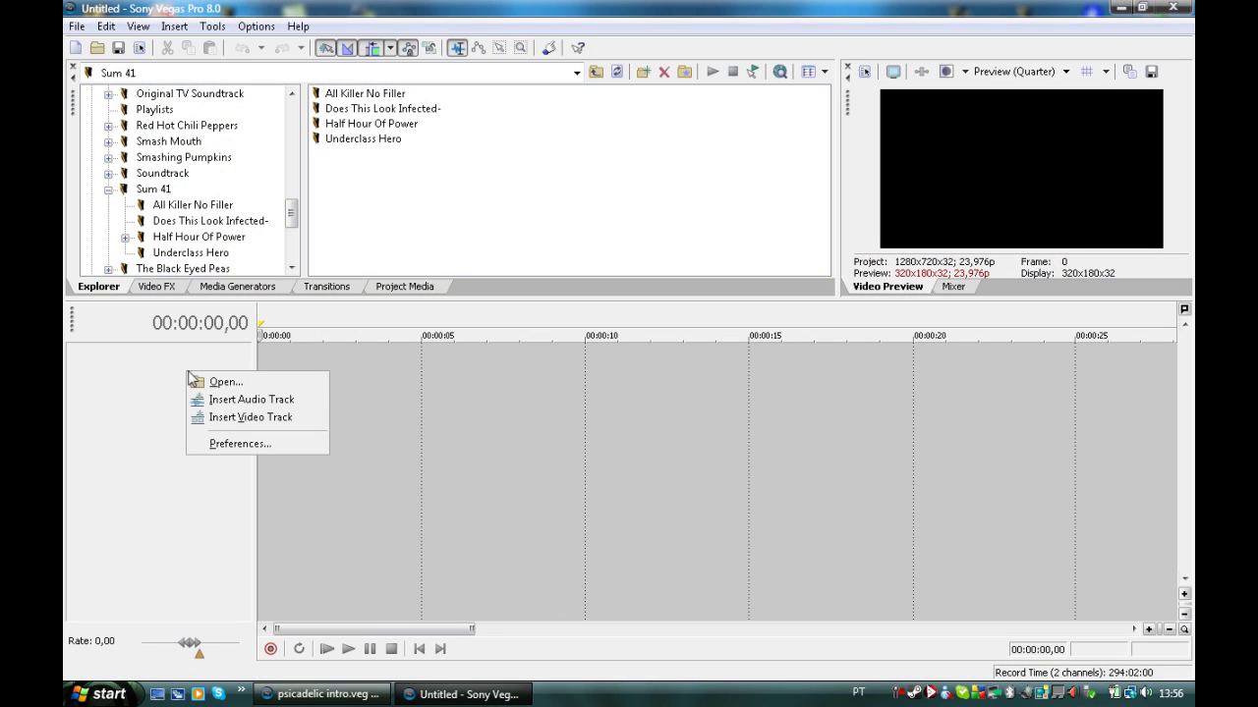
left_click(214, 421)
right_click(202, 429)
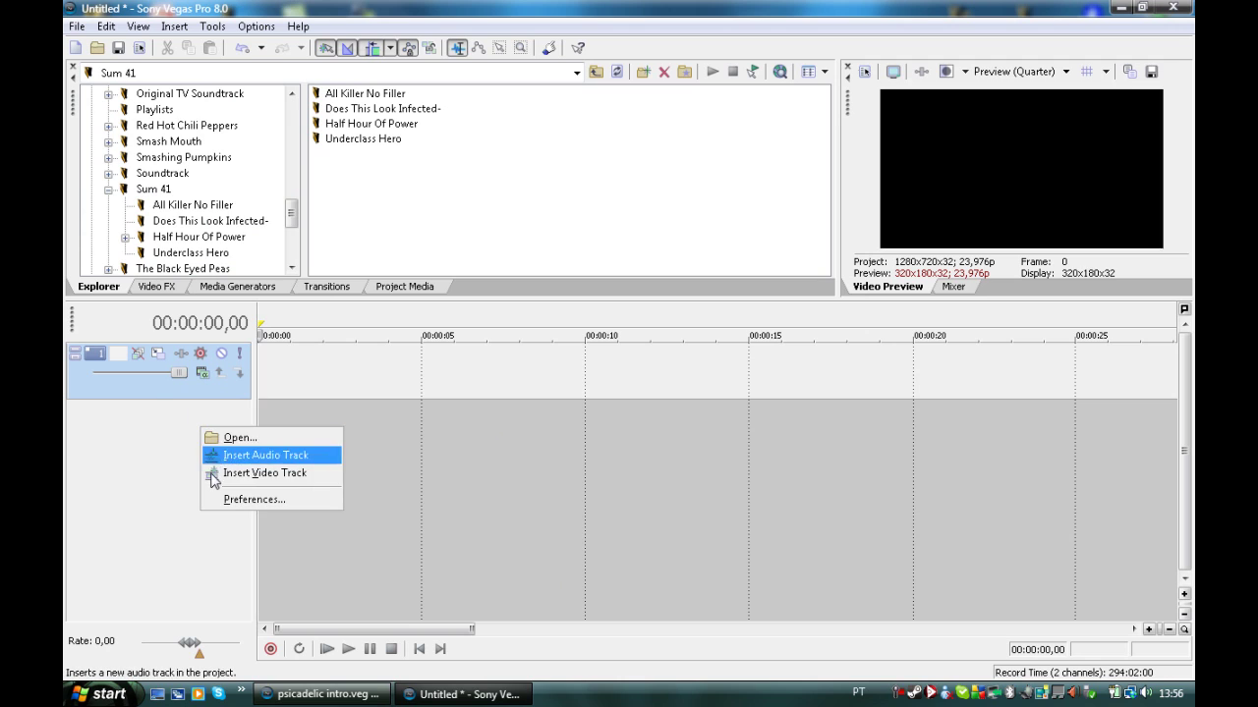
left_click(212, 474)
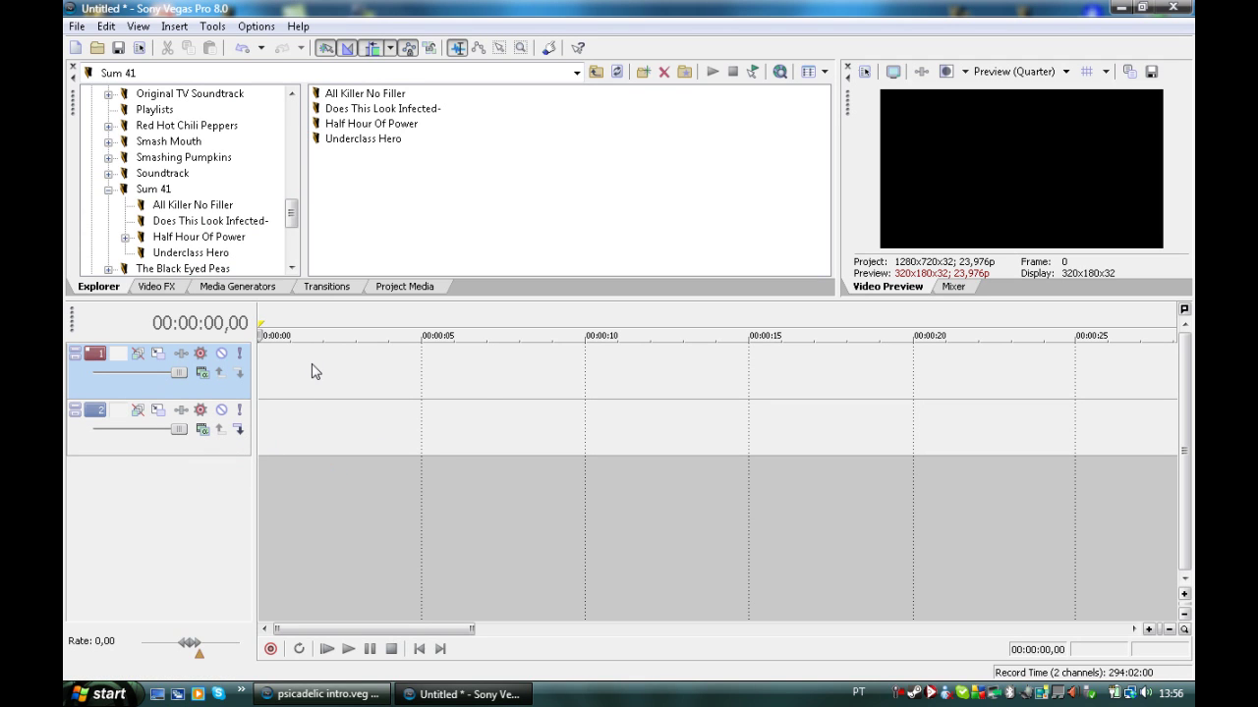
right_click(313, 366)
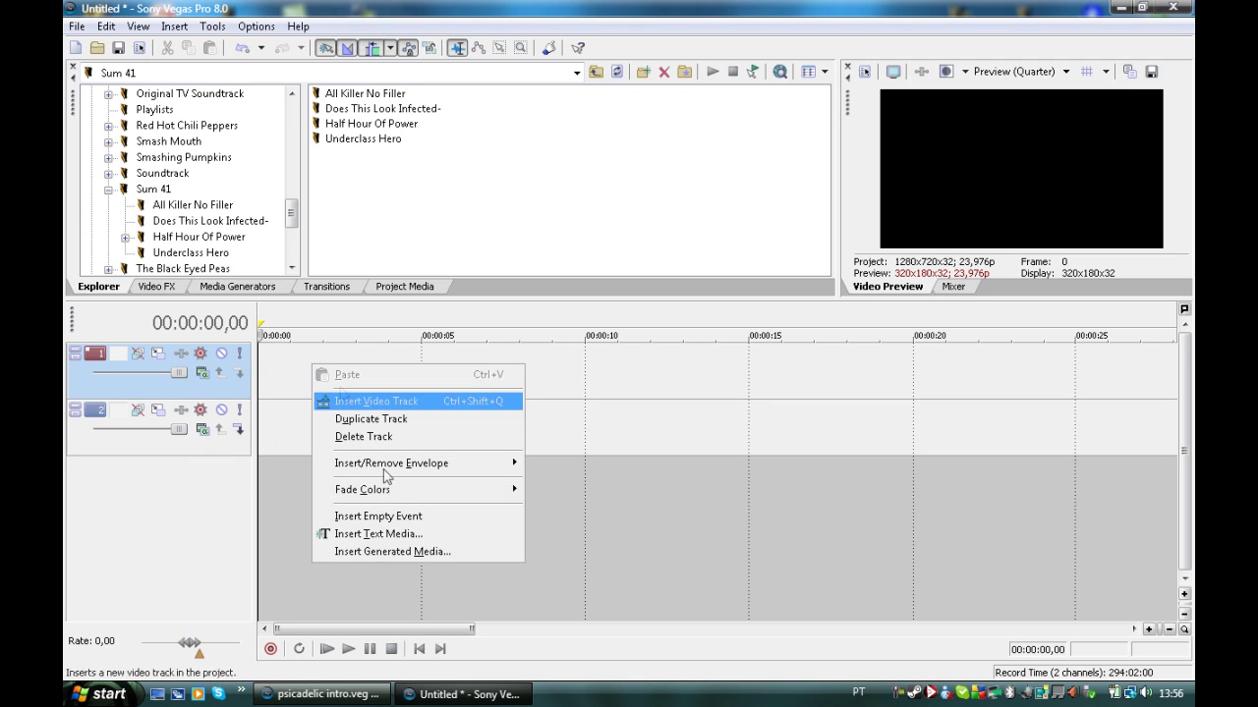
left_click(388, 535)
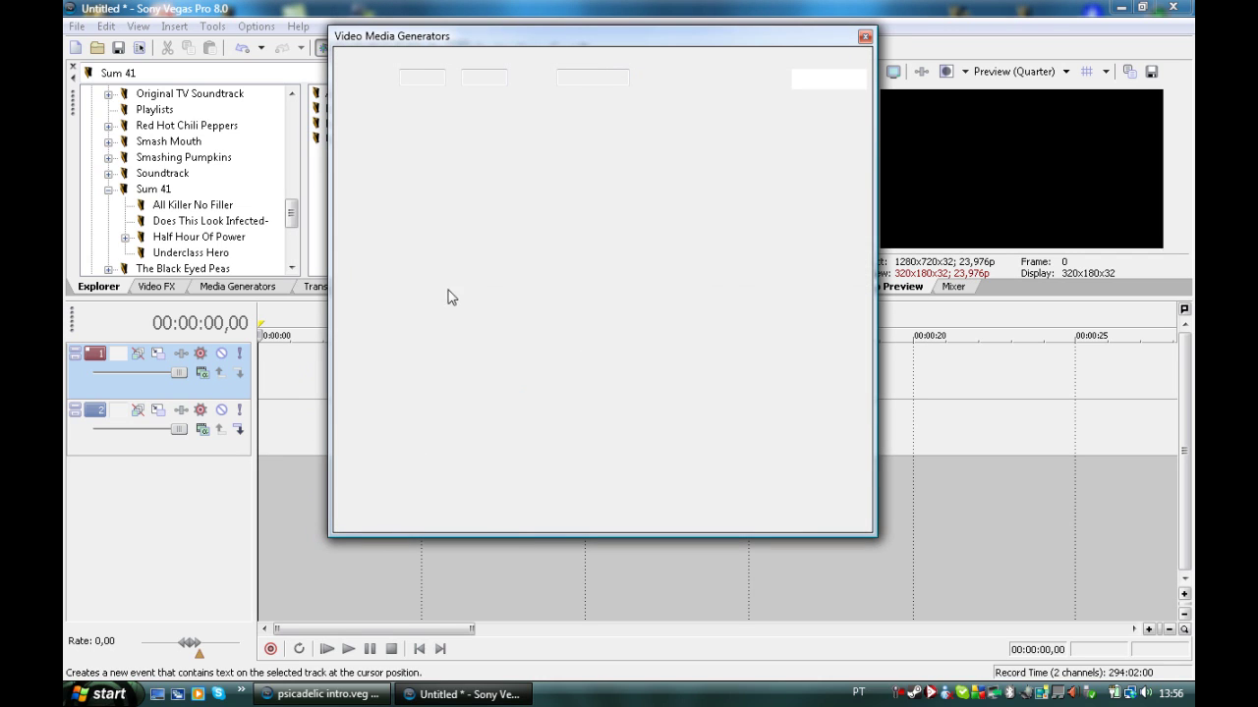
Step: Replace the sample text with 'Dark Inspiration11'
key("ctrl+a")
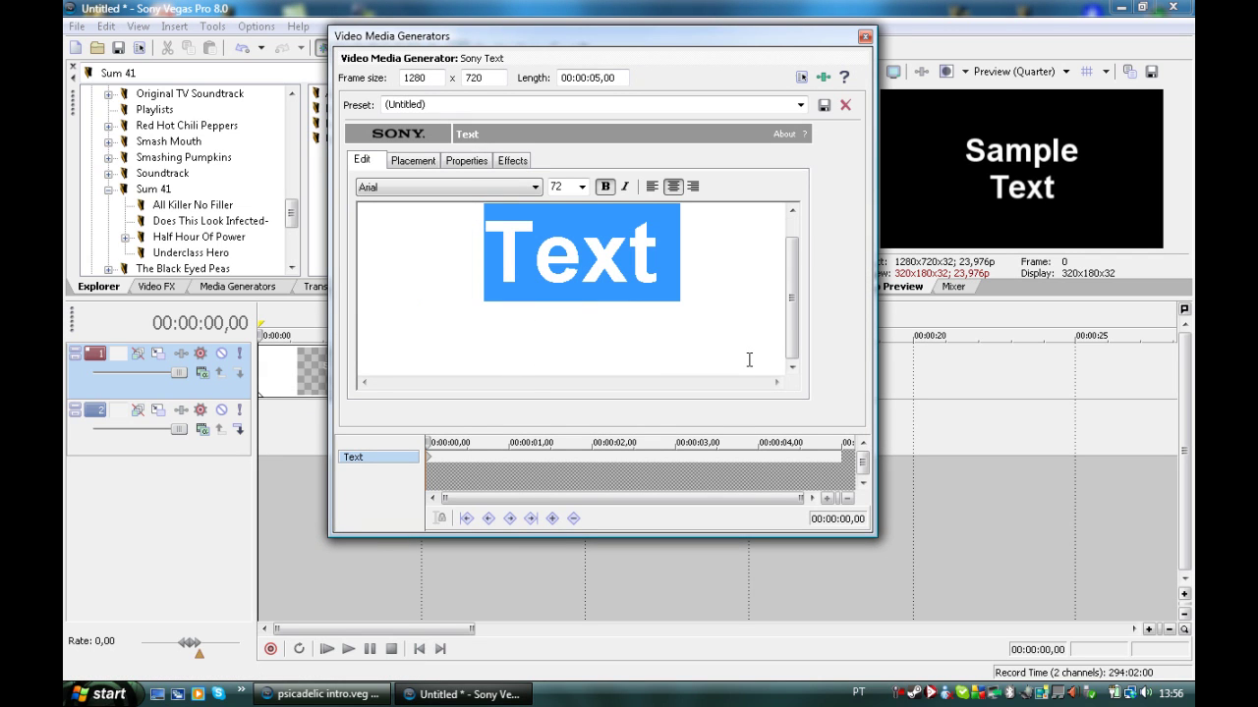
key("Delete")
type("Dark")
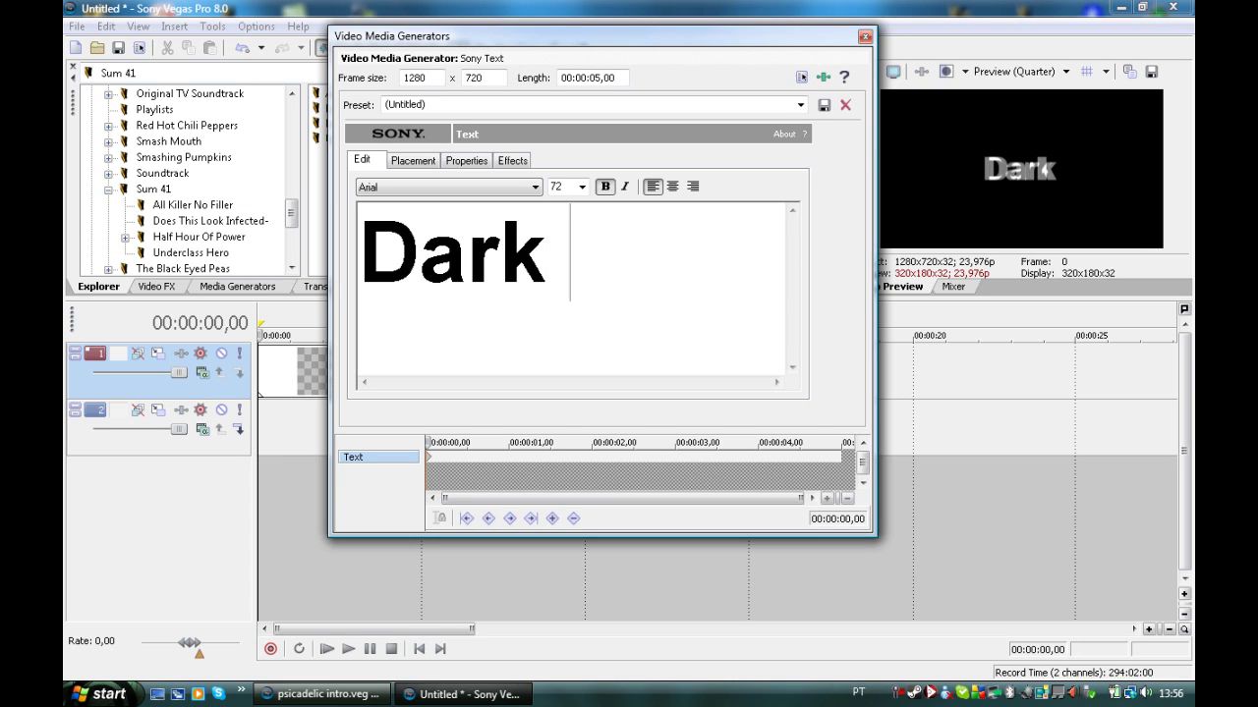
type(" Inspiration11")
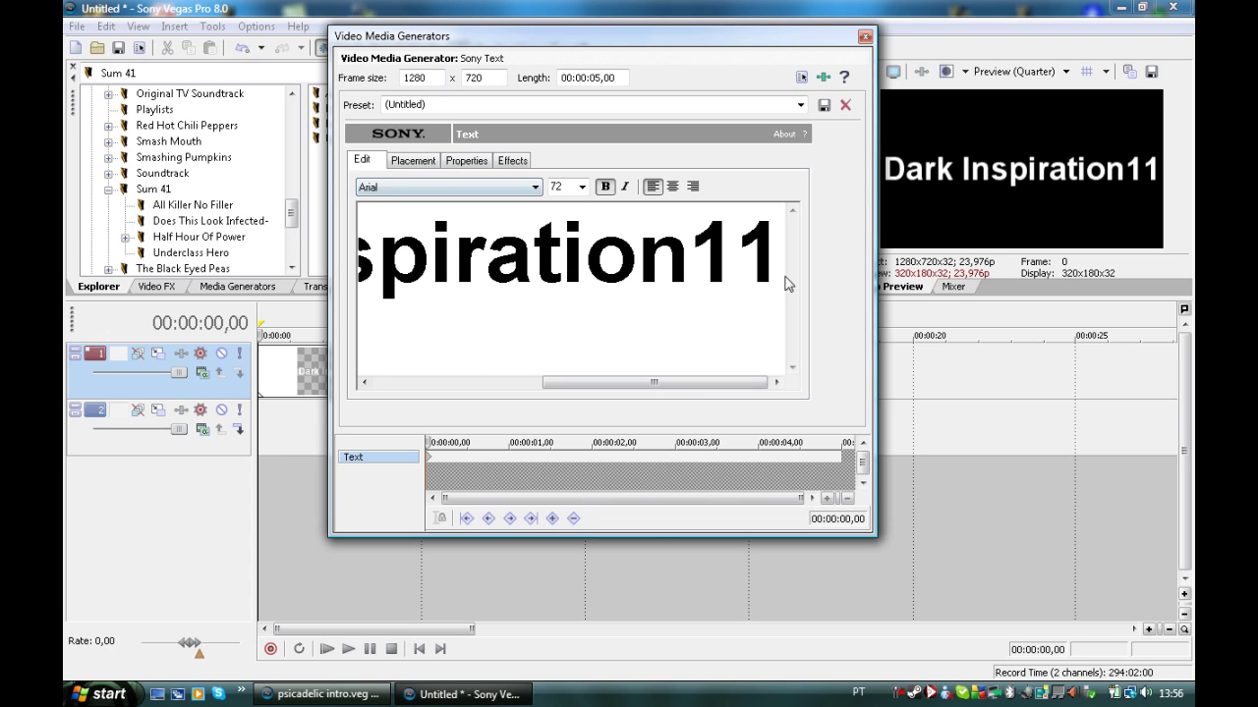
Step: Set the title's font to Kristen ITC at size 60
left_click_drag(773, 262, 192, 257)
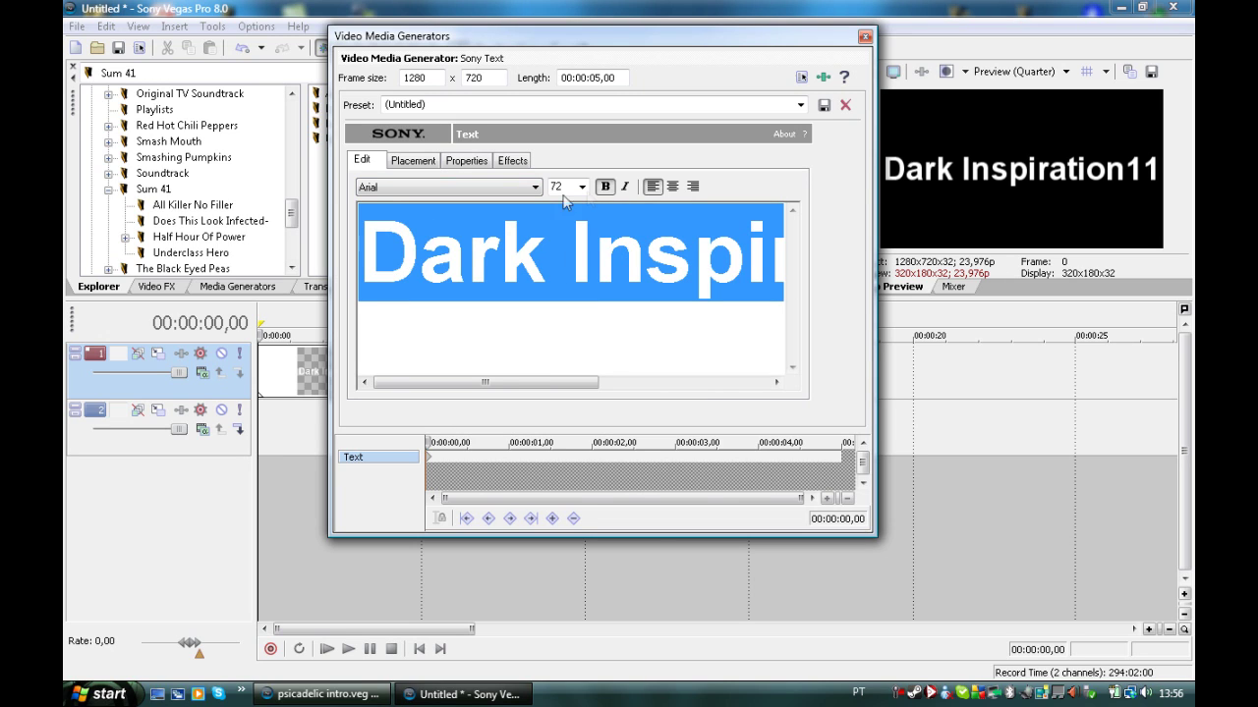
left_click(534, 186)
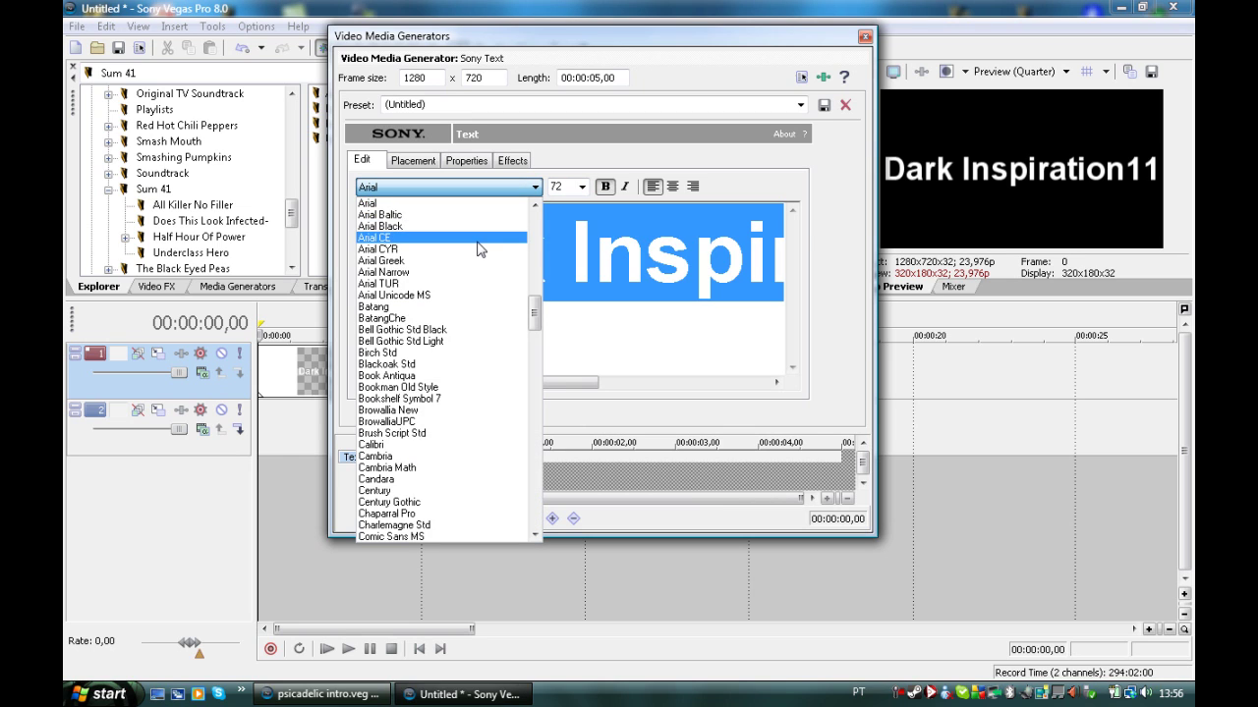
key("Down")
key("Down")
key("Down")
key("Down")
key("Down")
key("Down")
key("Down")
key("Down")
key("Down")
key("Down")
key("Down")
key("Down")
key("Down")
key("Down")
key("Down")
key("Down")
key("Down")
key("Down")
key("Down")
key("Down")
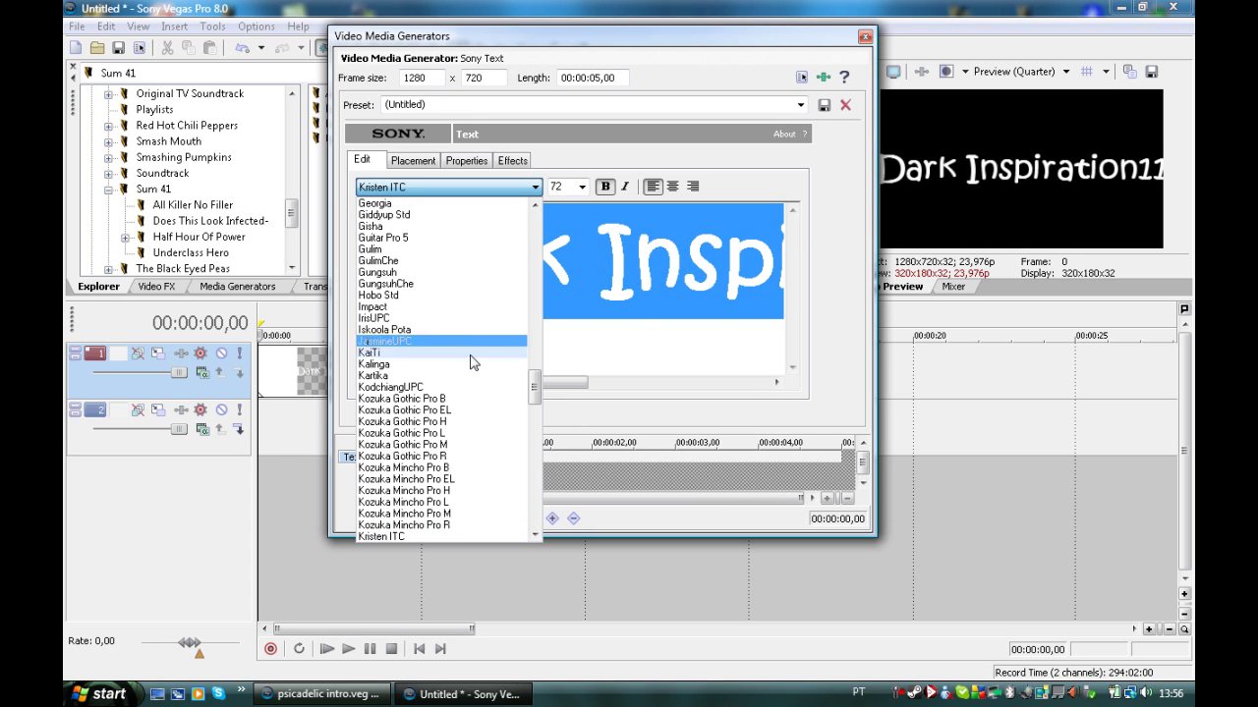
left_click(425, 537)
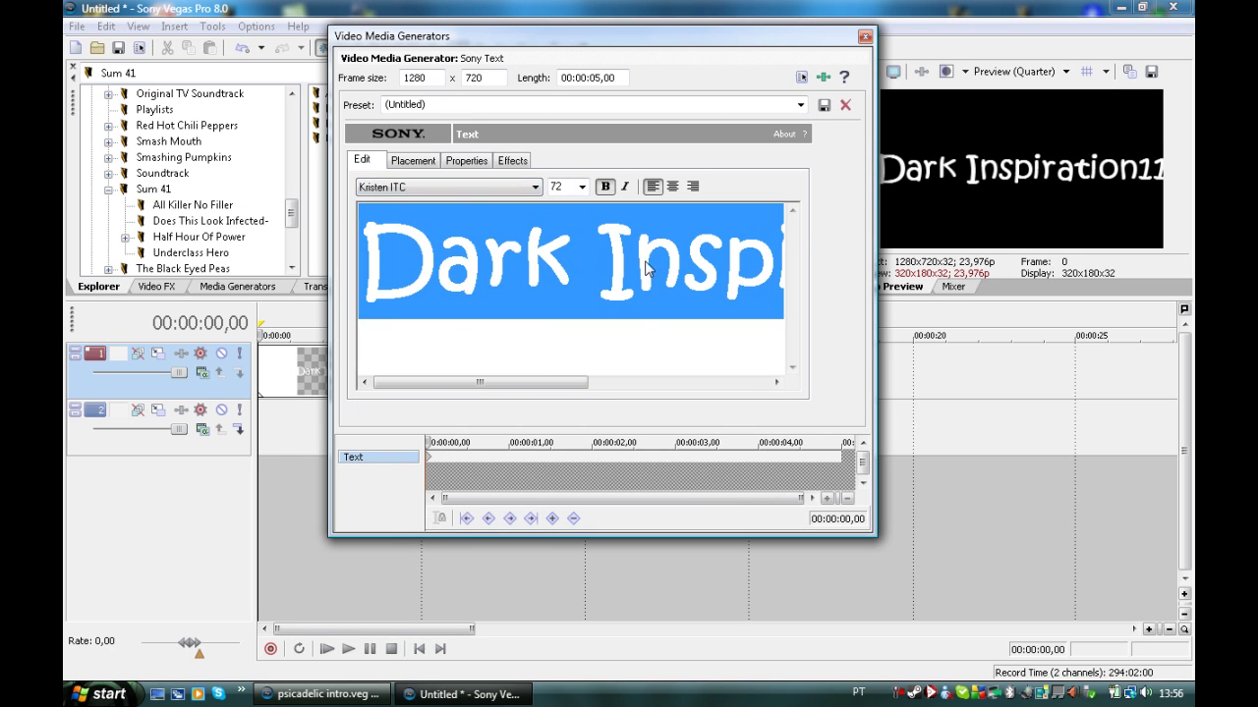
left_click(581, 187)
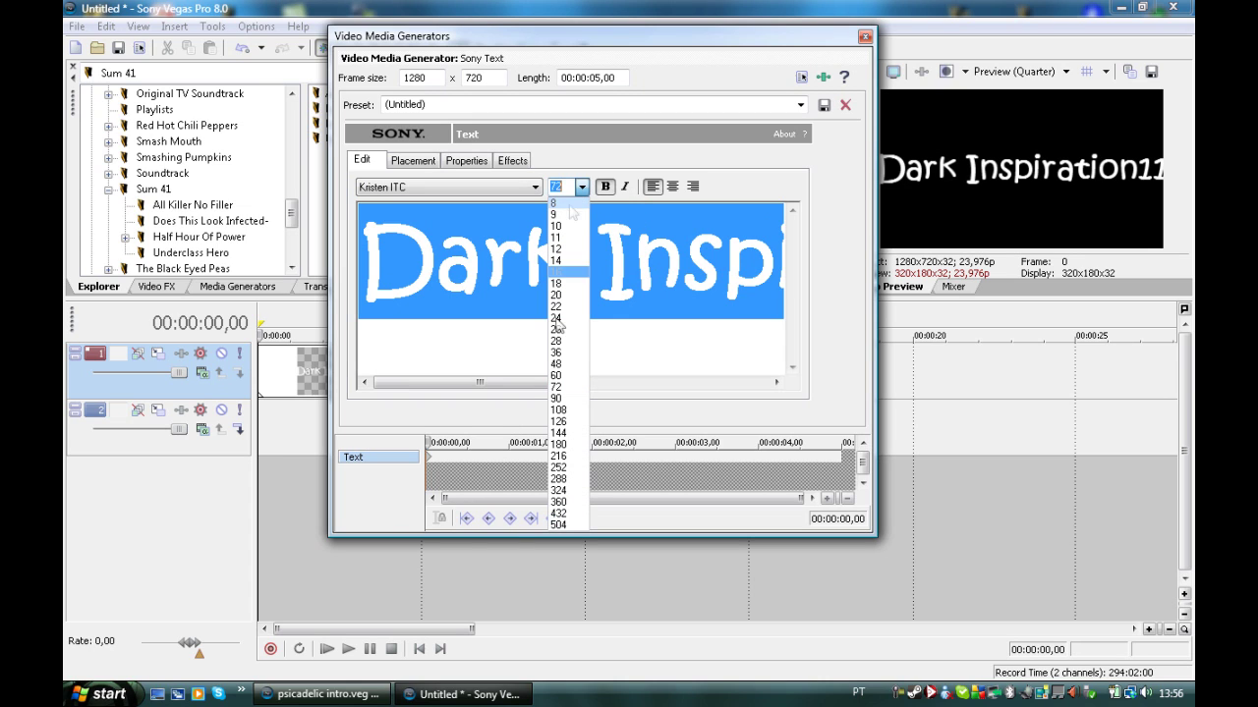
left_click(556, 377)
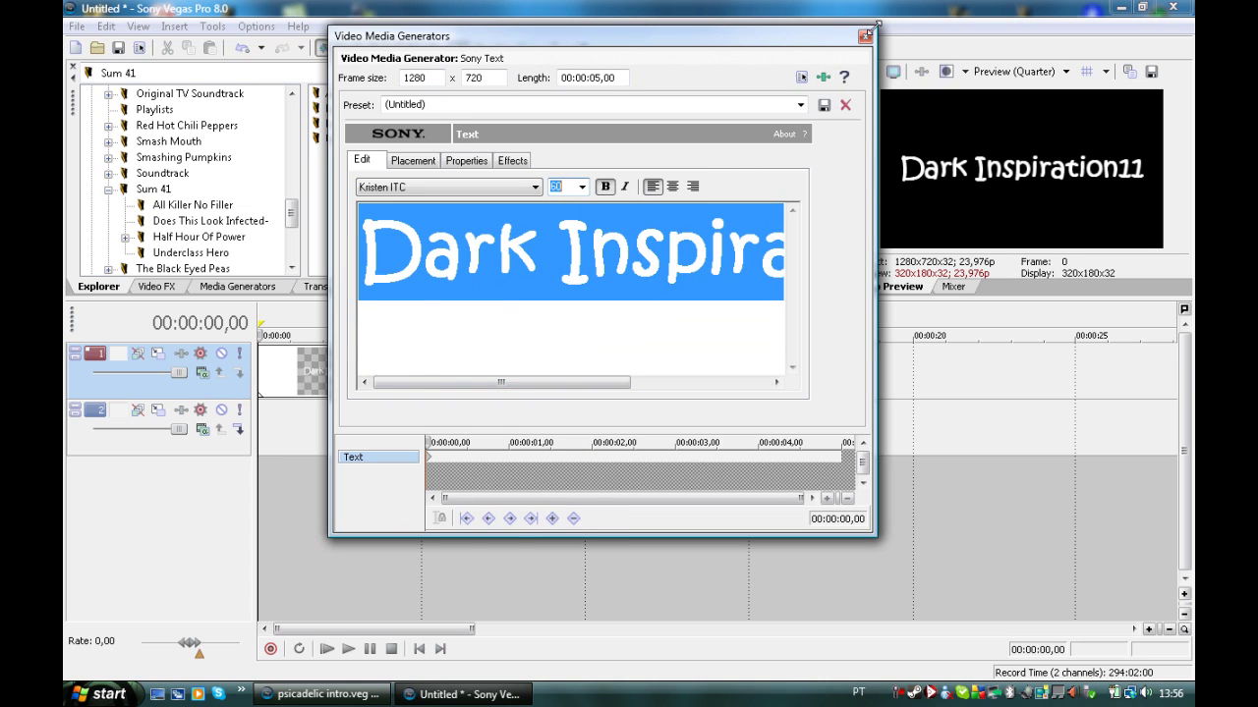
Step: On the Properties tab, toggle the text background opacity, leaving it transparent
left_click(465, 161)
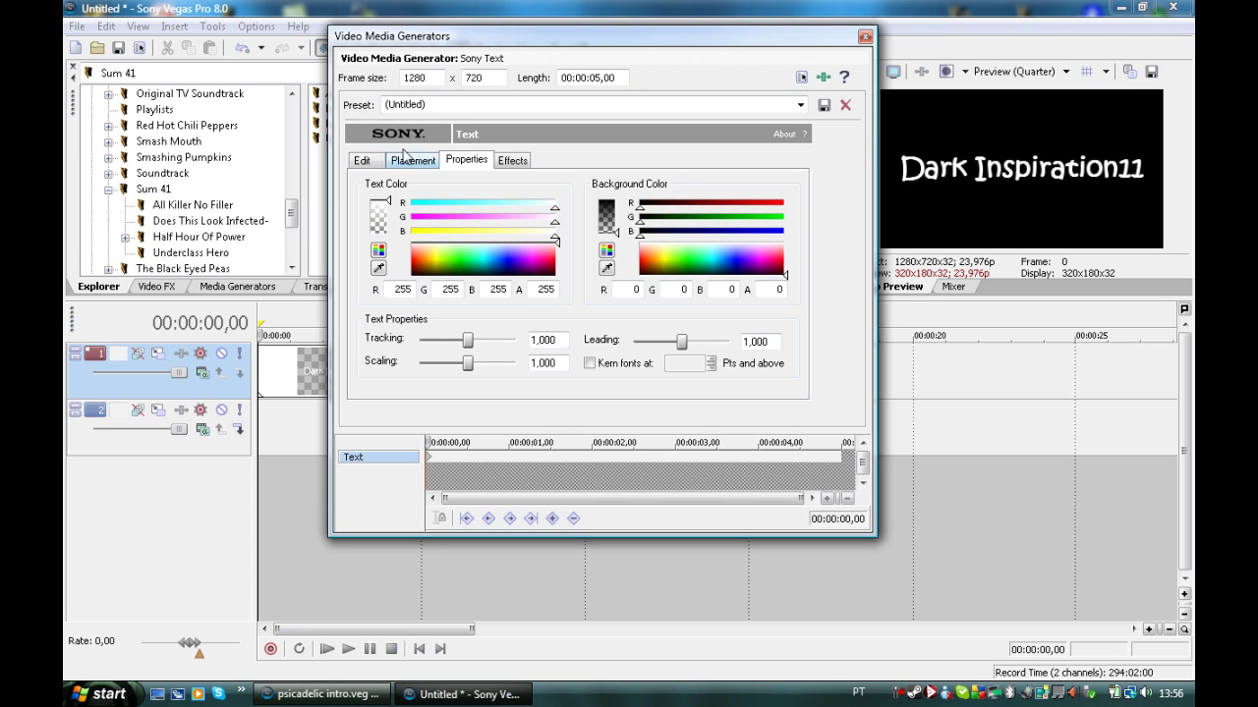
left_click(606, 206)
left_click(607, 230)
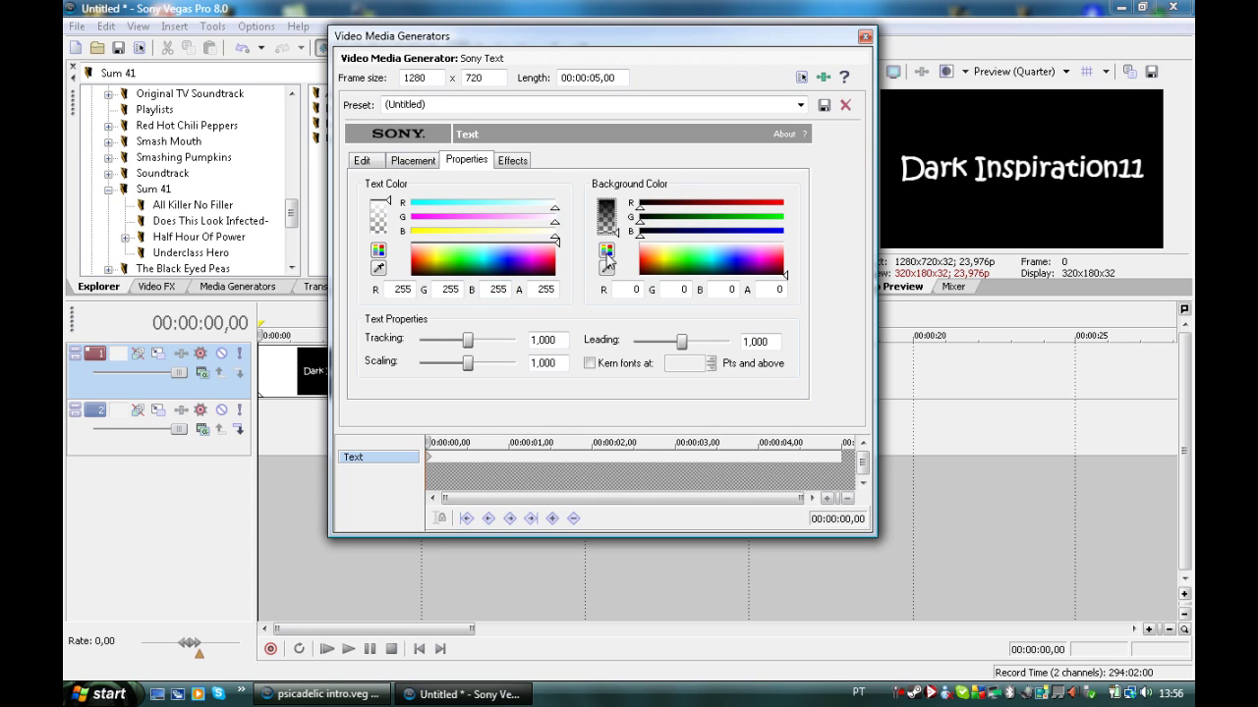
left_click(609, 201)
left_click(607, 232)
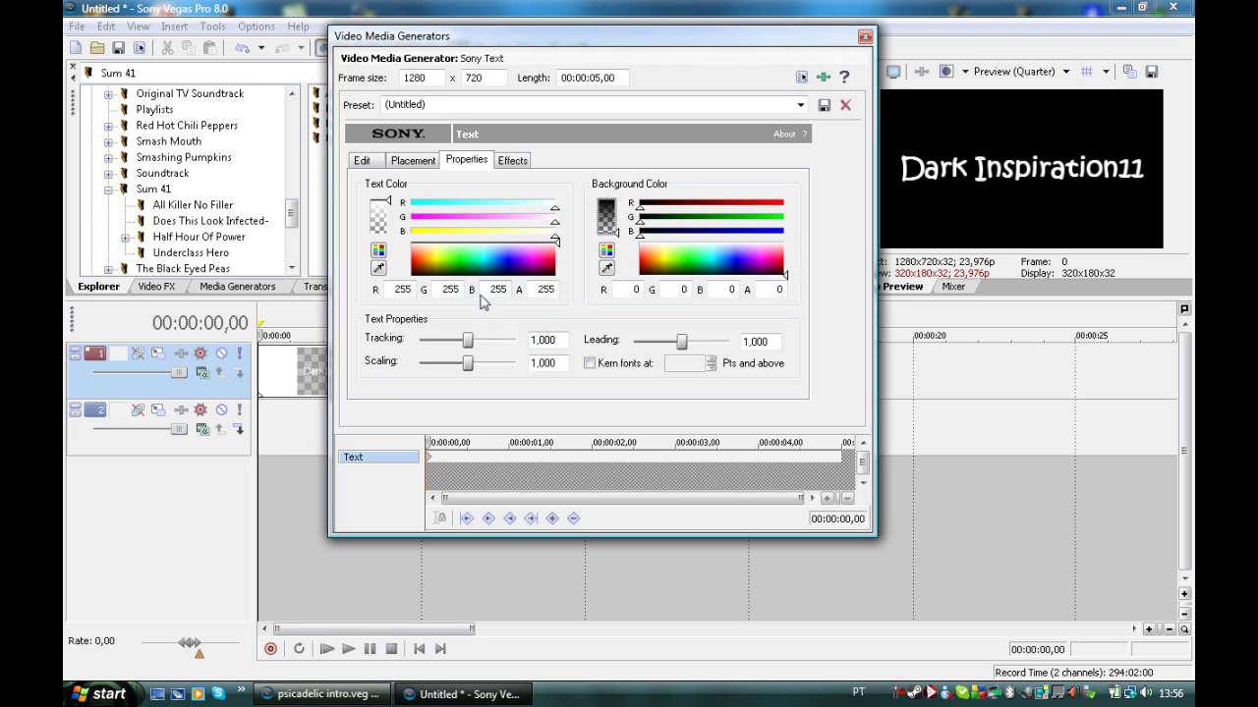
Step: Keyframe Tracking from 0 at the start to 1,000 at the clip end, then close the generator
left_click_drag(472, 346, 419, 344)
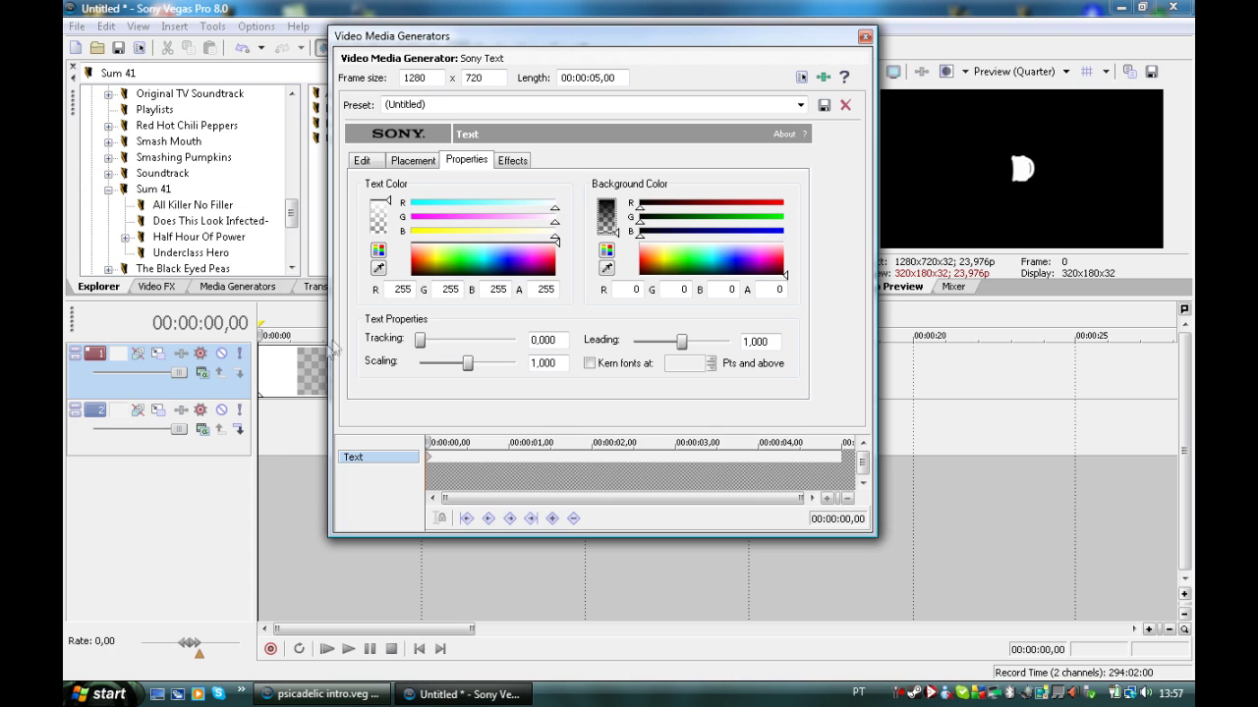
left_click(838, 462)
double_click(530, 339)
type("0")
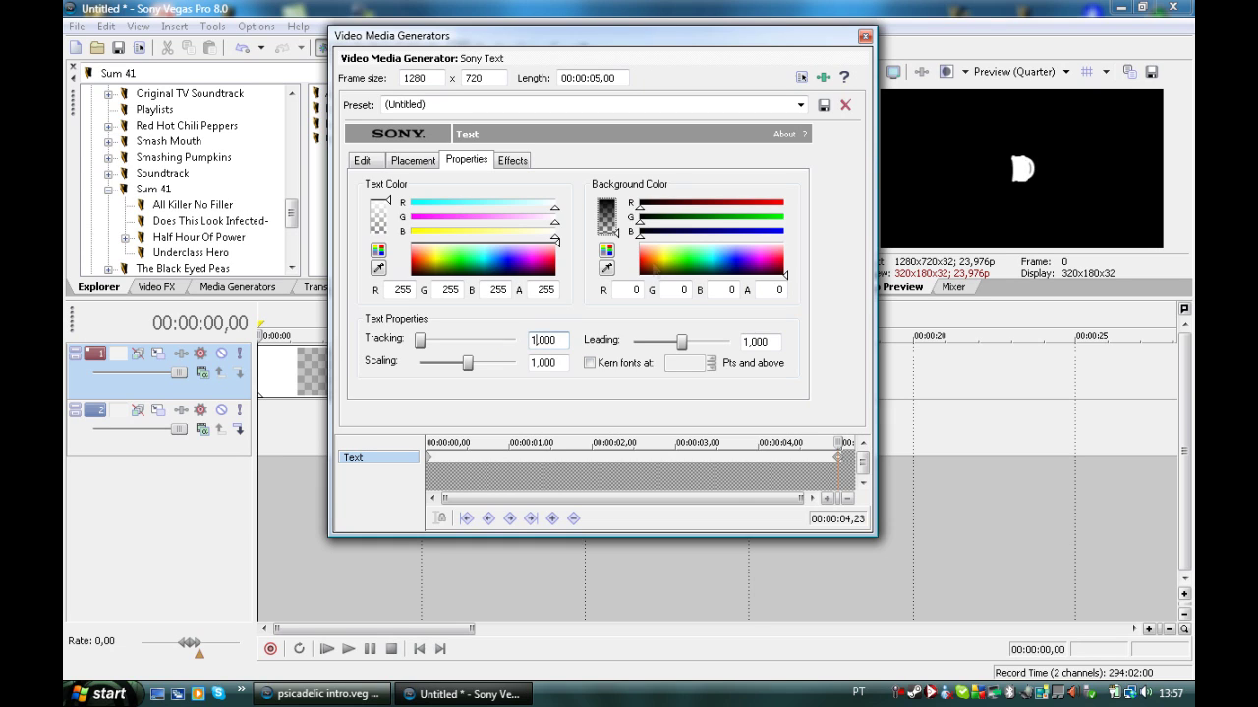
key("Return")
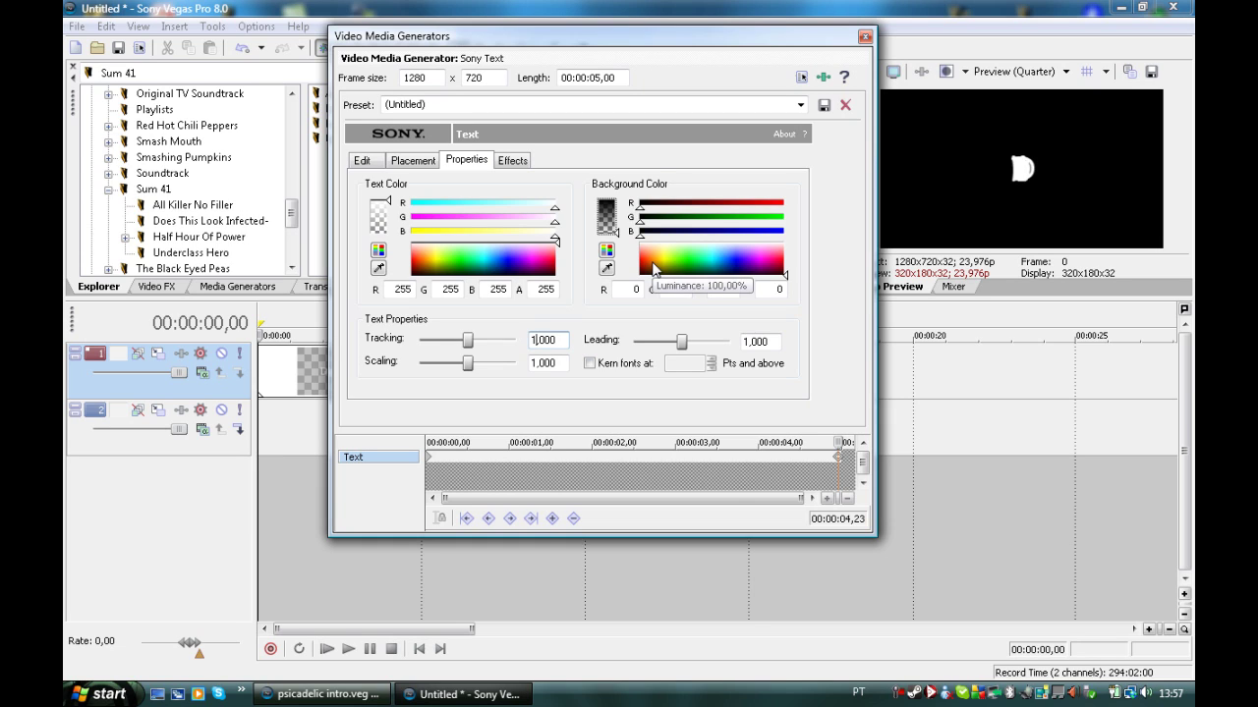
left_click(863, 37)
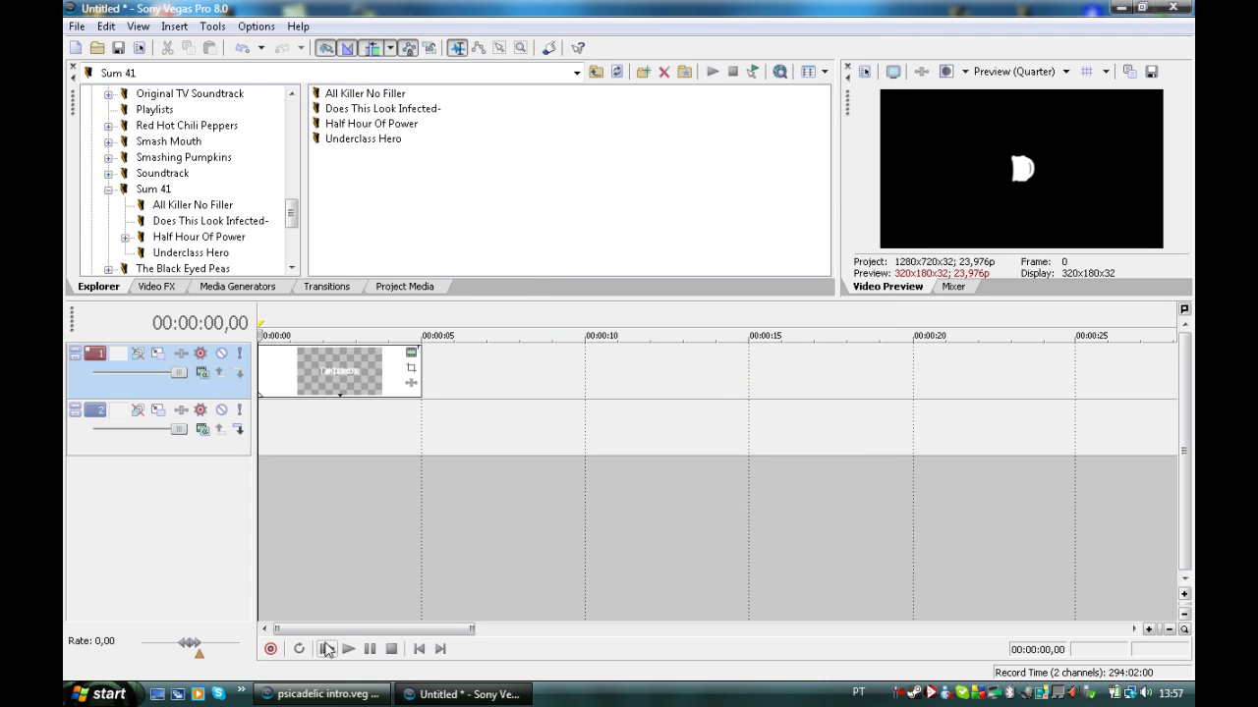
Step: In Event Pan/Crop, enlarge the starting frame so the title appears tiny
left_click(411, 367)
scroll(783, 202, "up", 4)
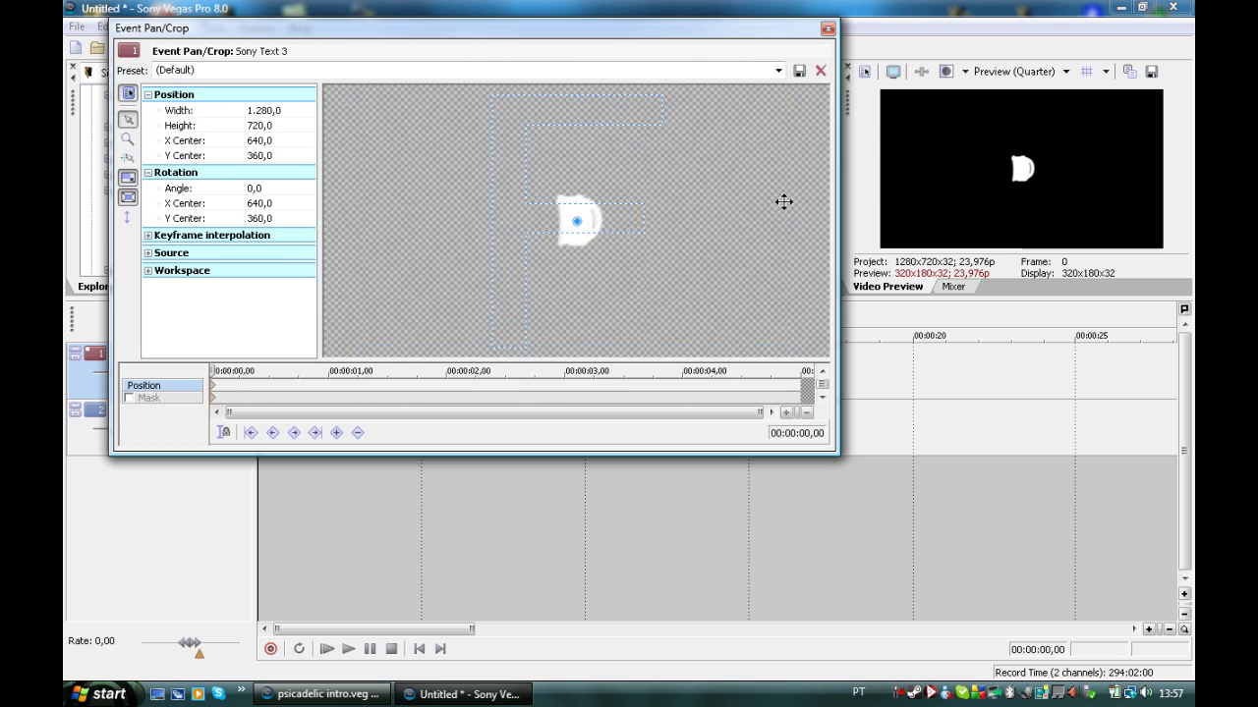
scroll(783, 201, "down", 6)
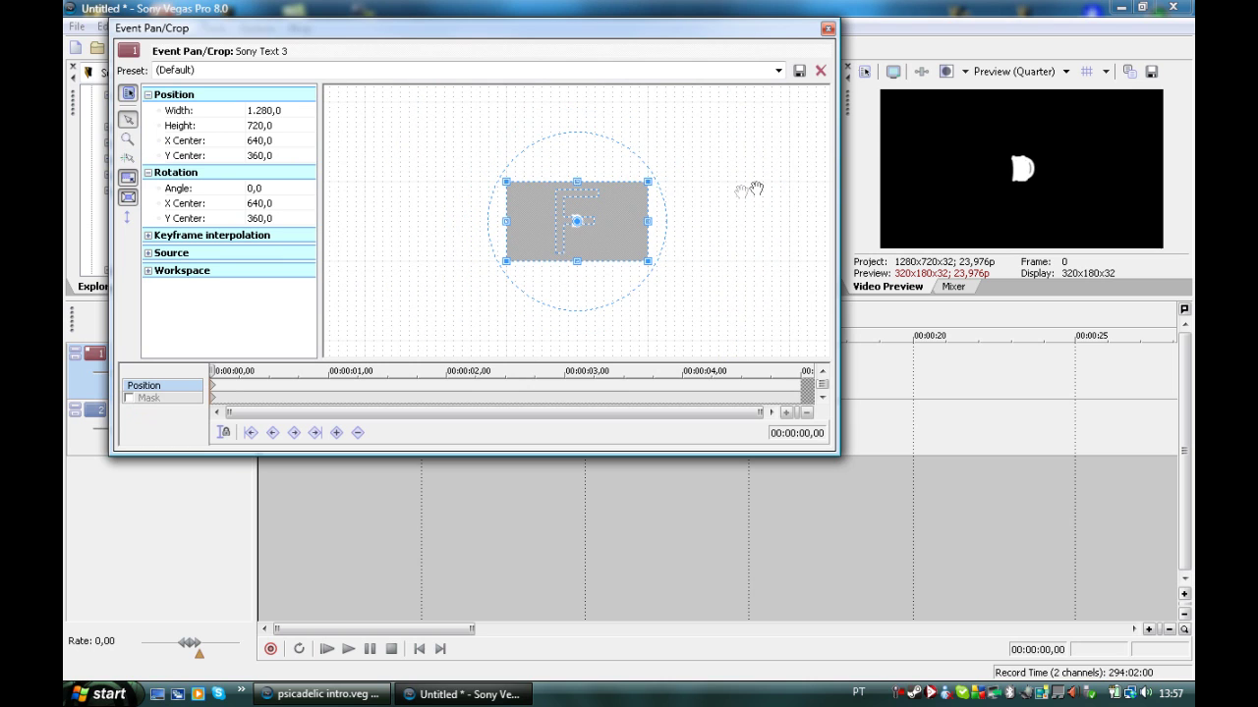
left_click_drag(661, 169, 993, 3)
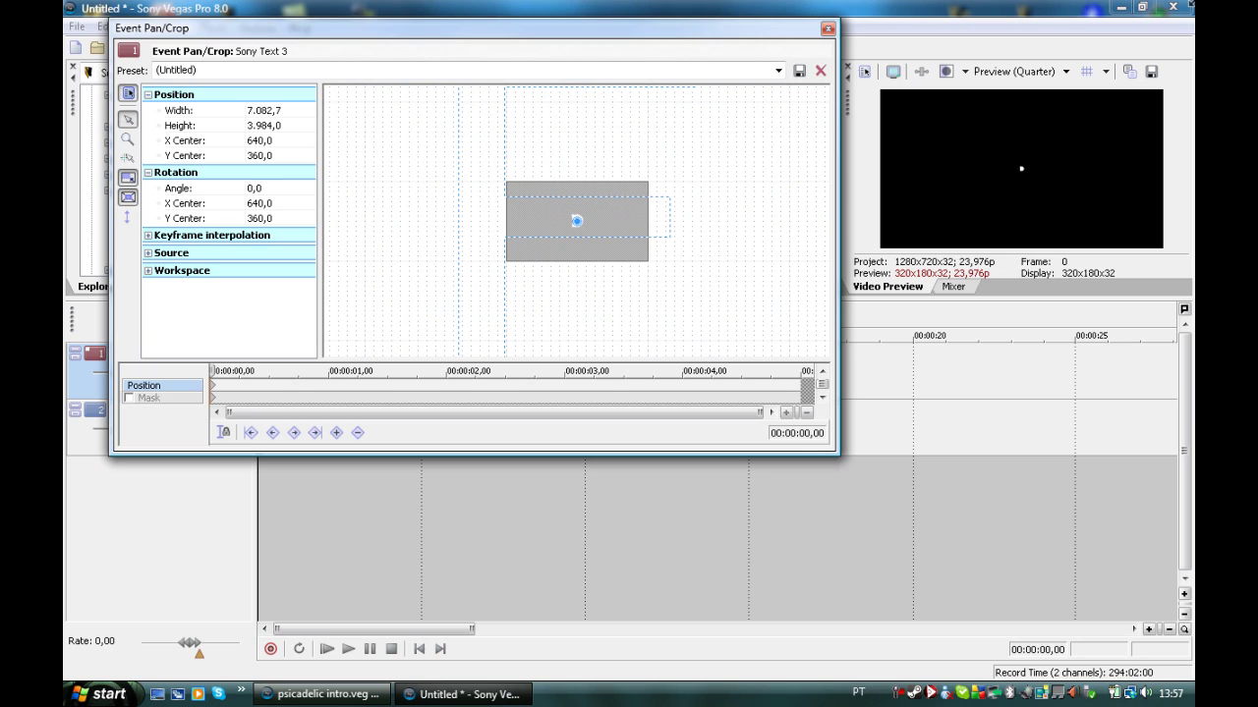
right_click(666, 132)
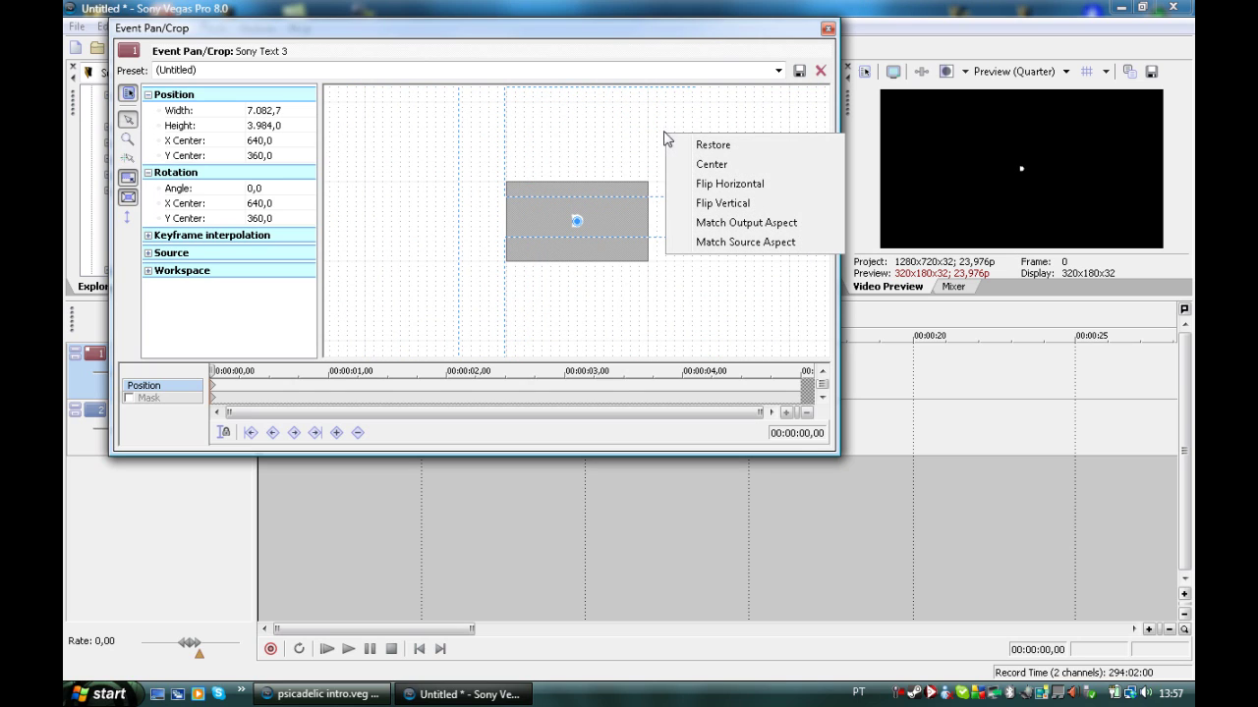
left_click(619, 182)
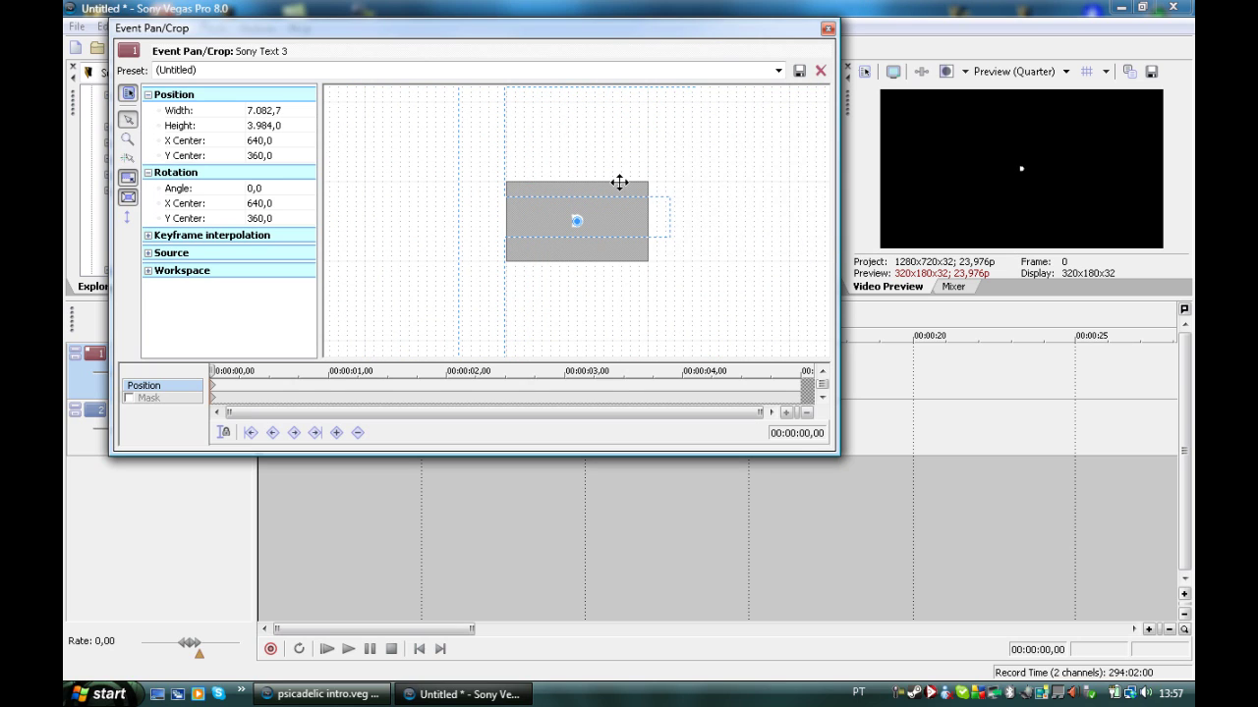
Step: Restore full-frame framing at the end keyframe (about 4,21) and close Pan/Crop
left_click(795, 390)
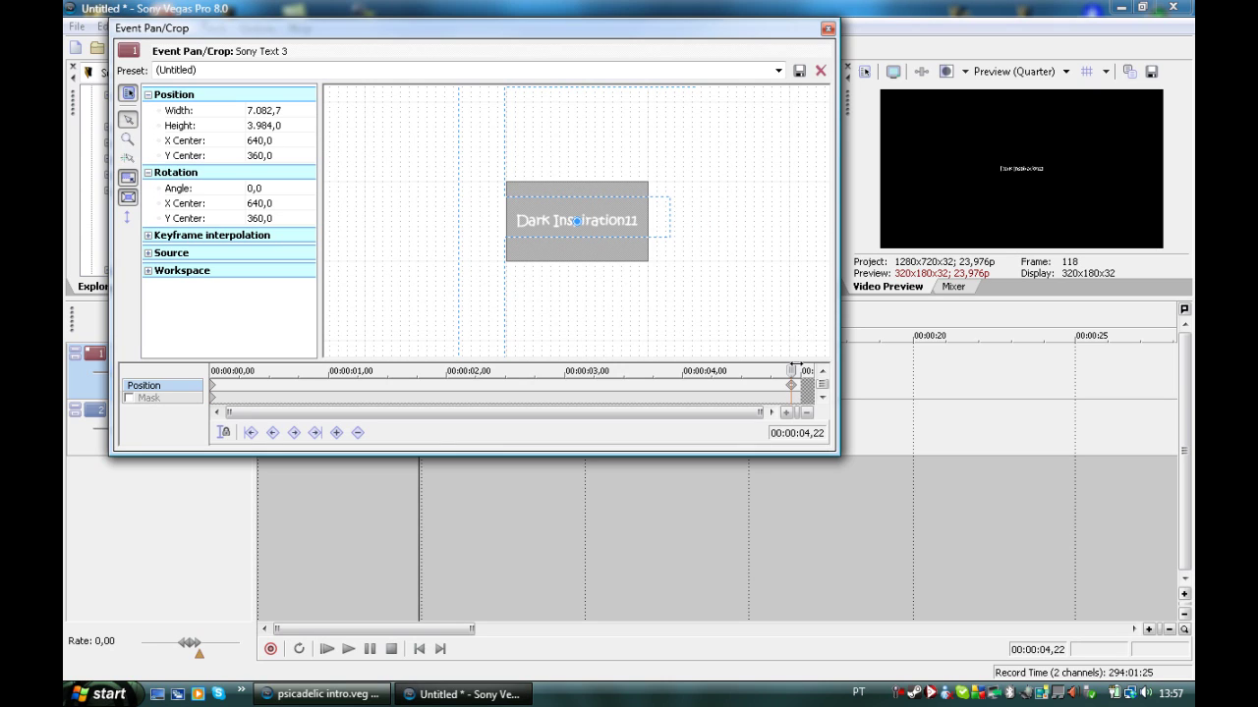
left_click(792, 390)
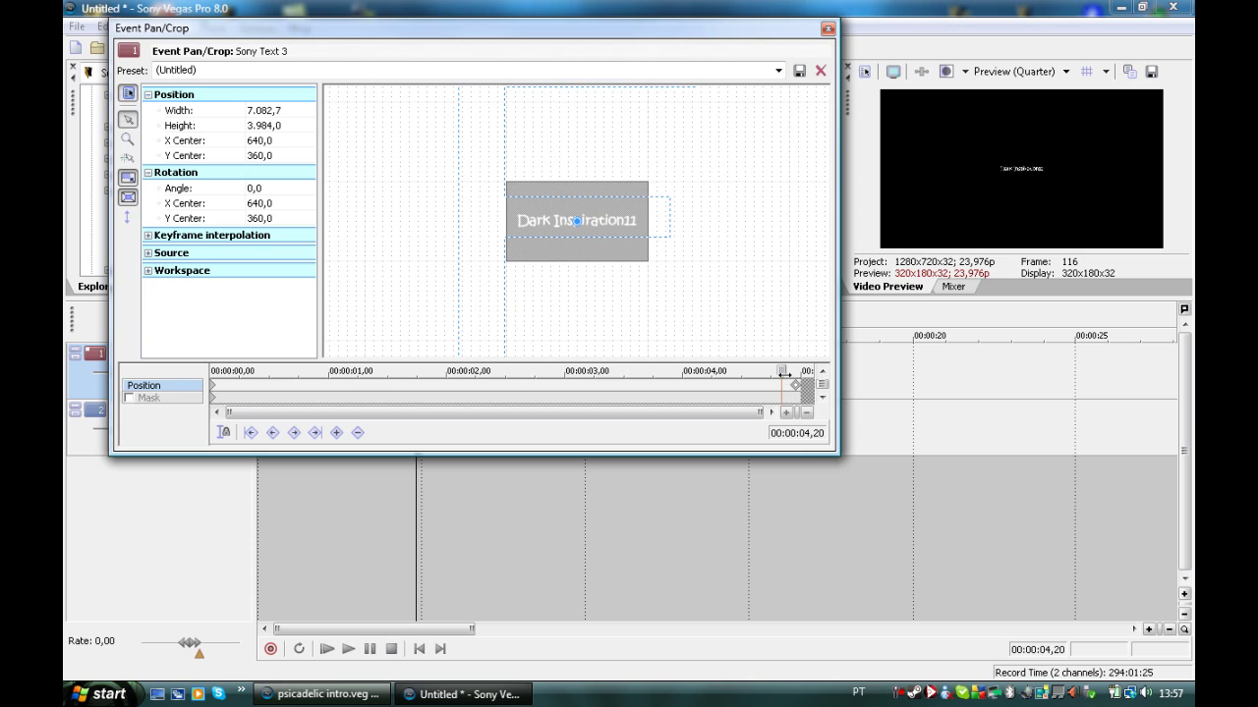
left_click_drag(783, 371, 786, 370)
right_click(727, 180)
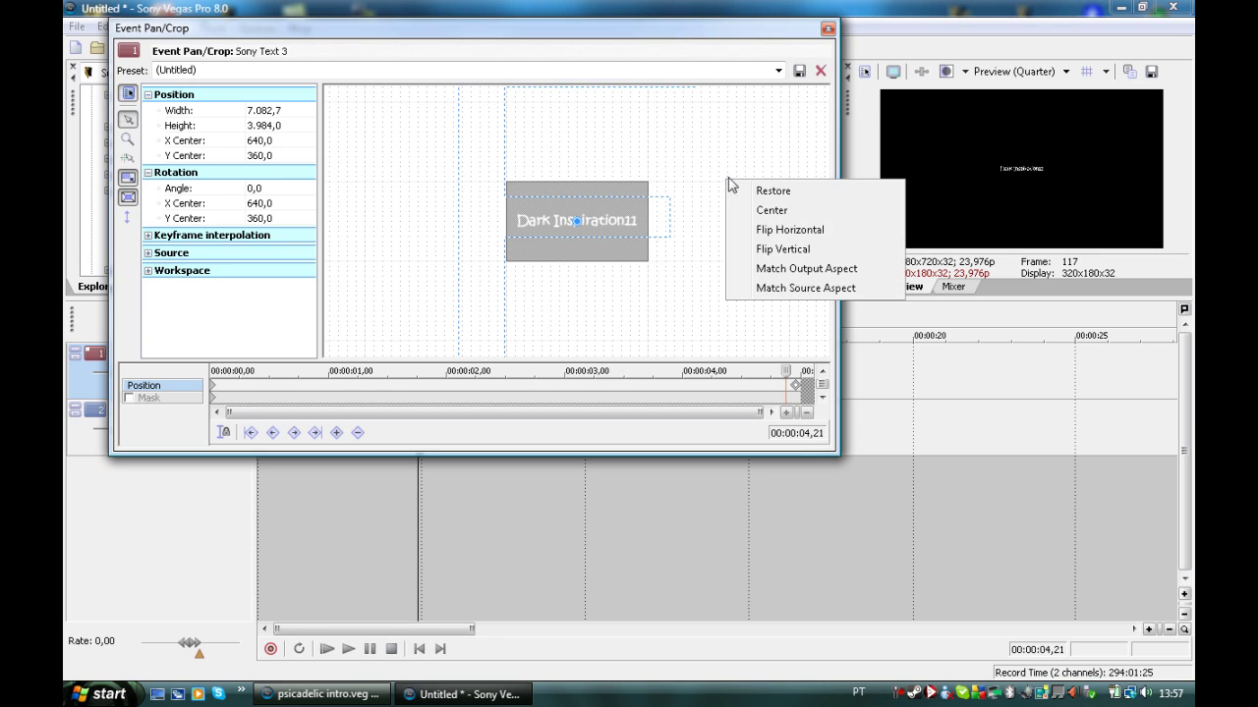
left_click(772, 190)
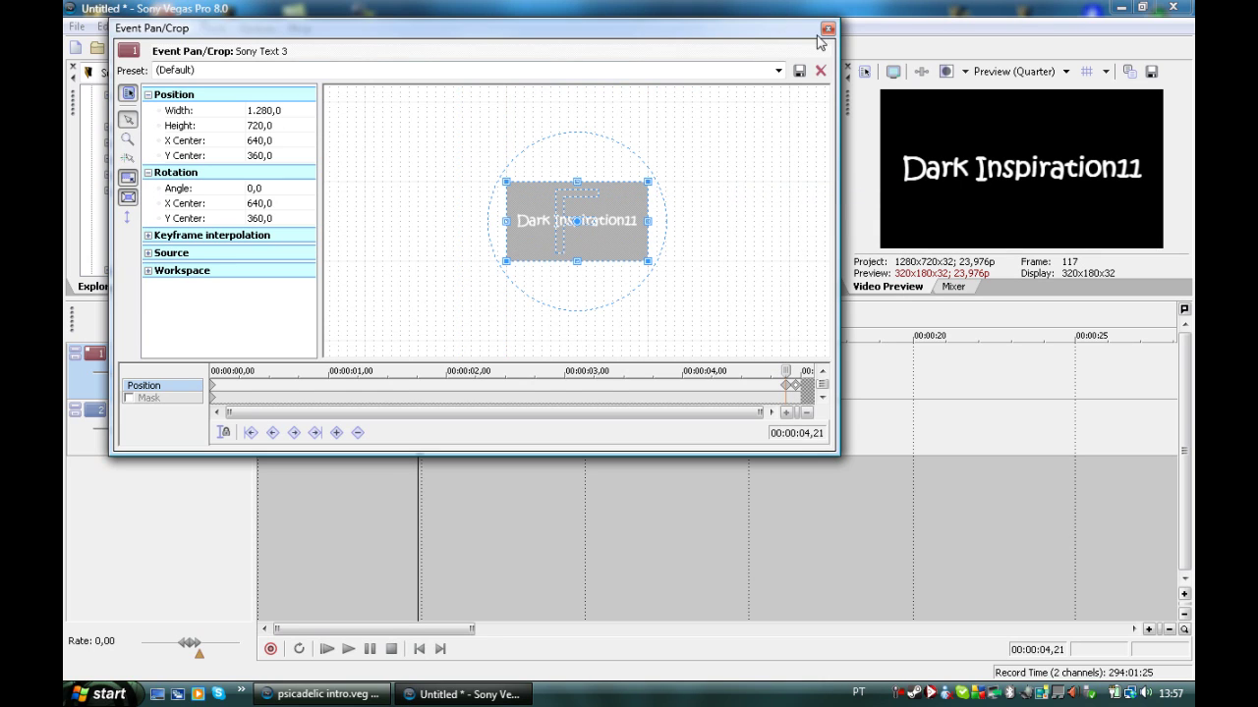
left_click(791, 390)
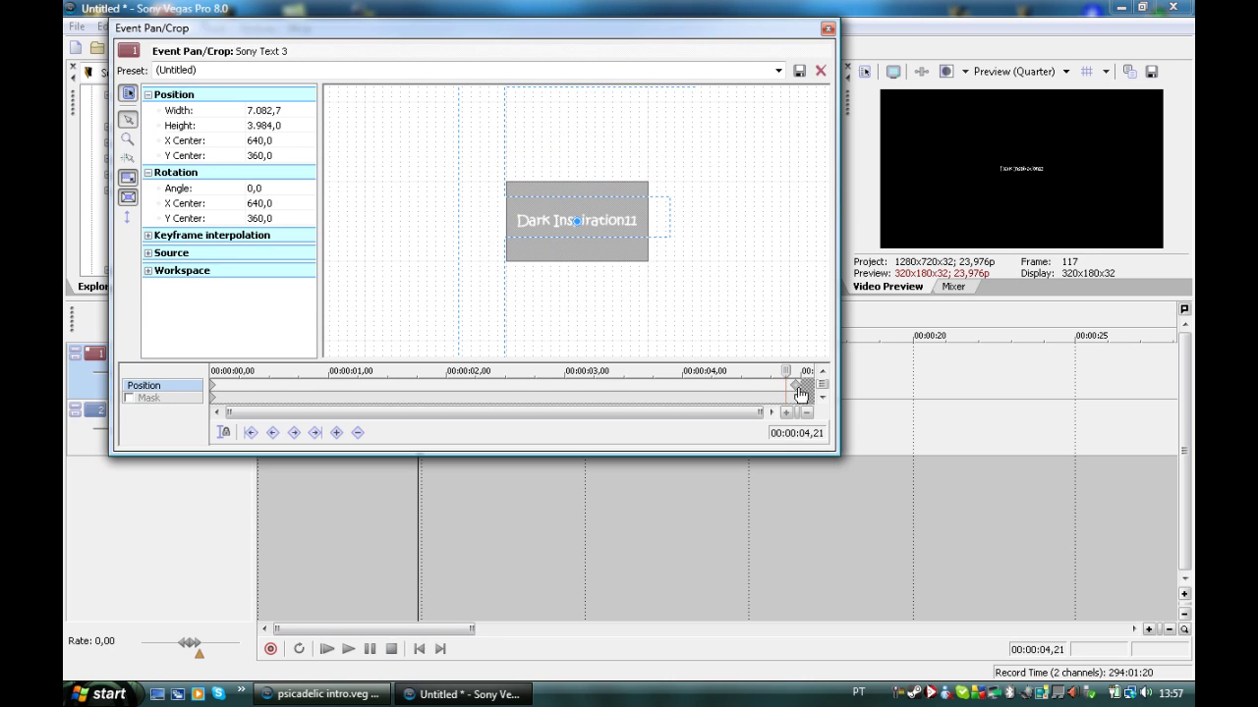
right_click(750, 186)
left_click(758, 199)
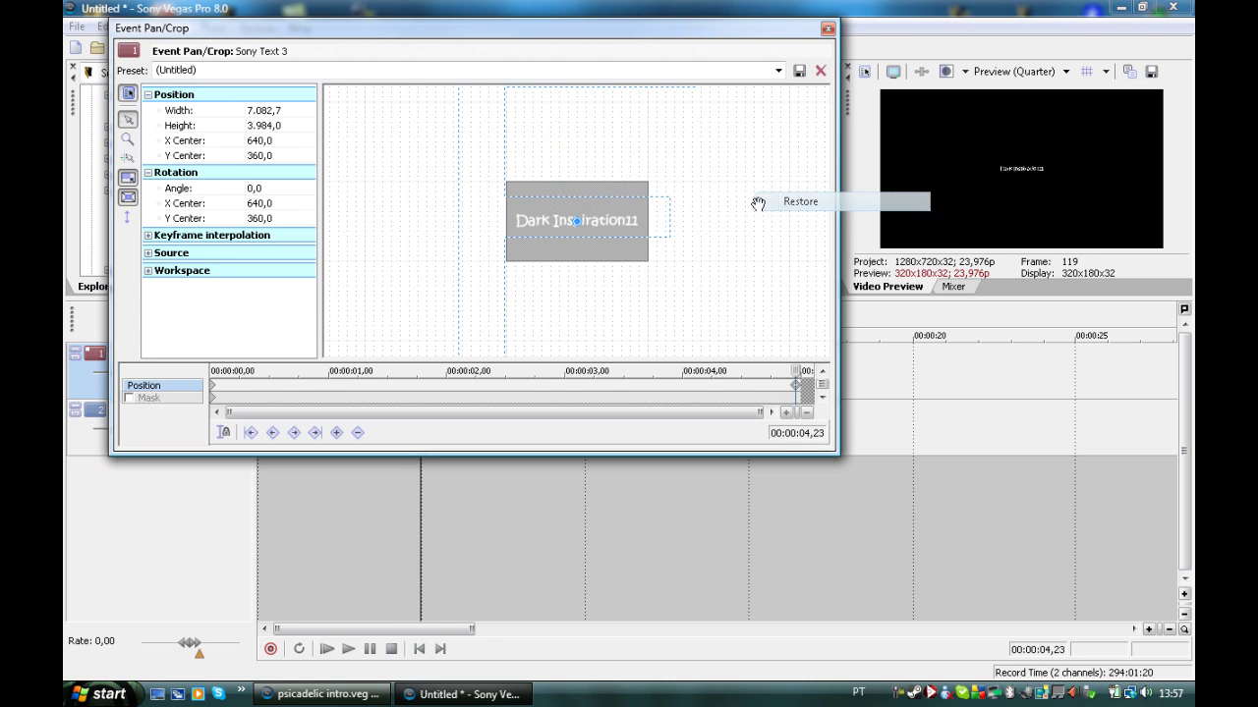
left_click(827, 27)
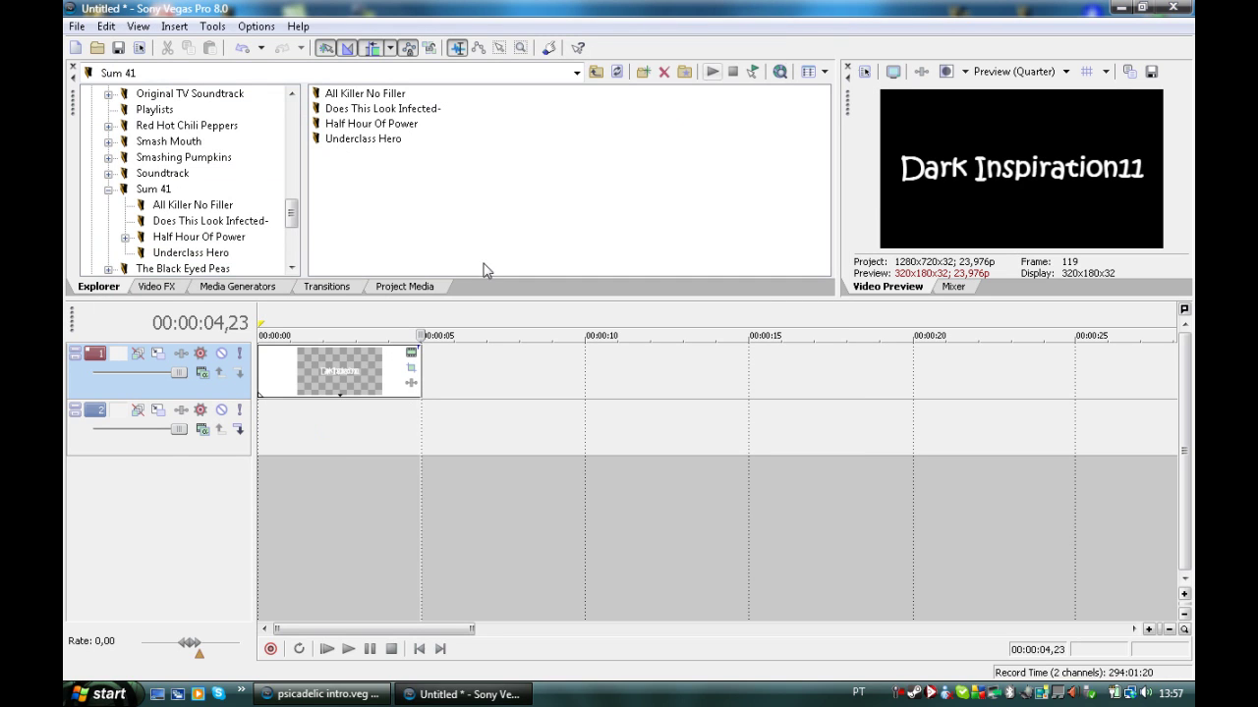
Step: Place the Gradient generator preset on track 2 and trim it to end at 5 seconds
left_click(319, 427)
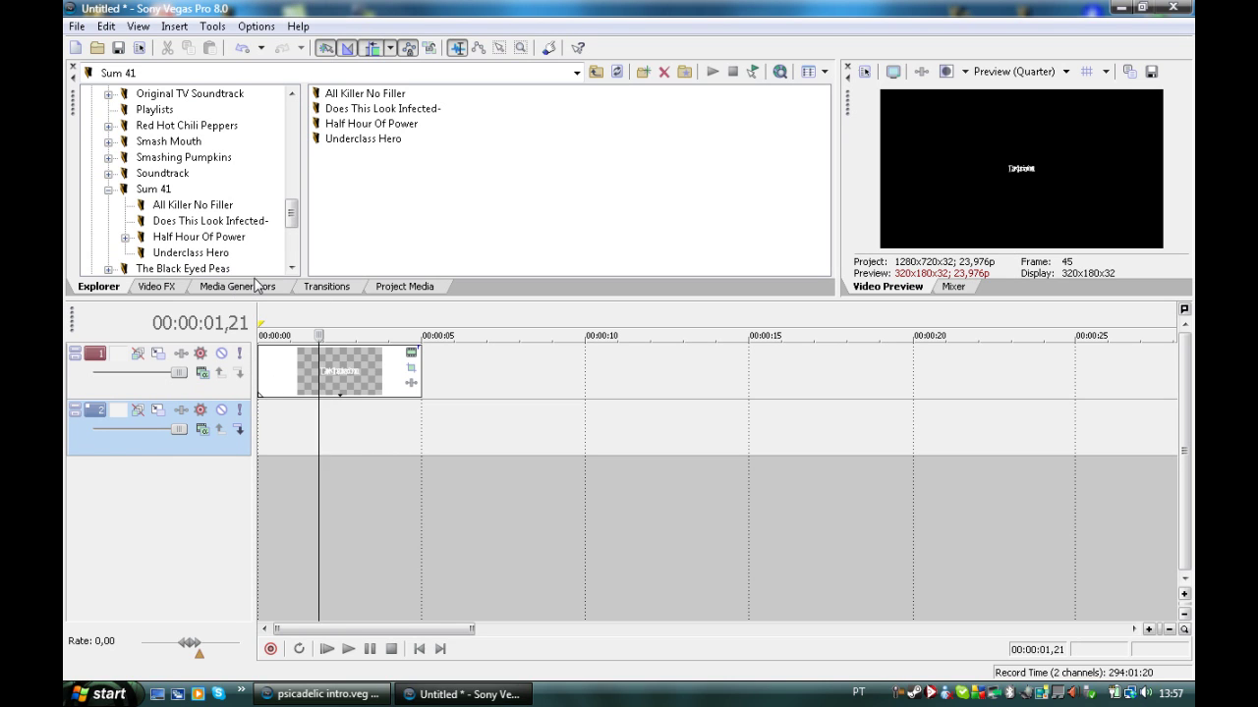
left_click(251, 285)
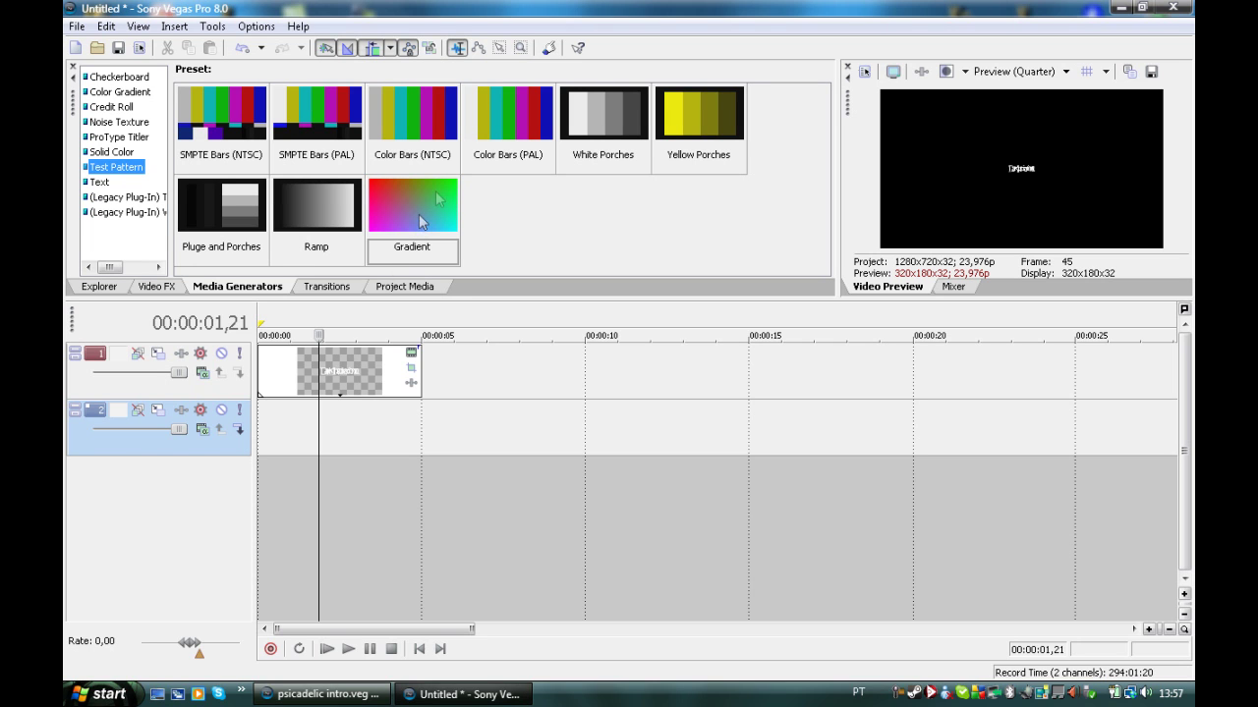
left_click_drag(419, 221, 257, 437)
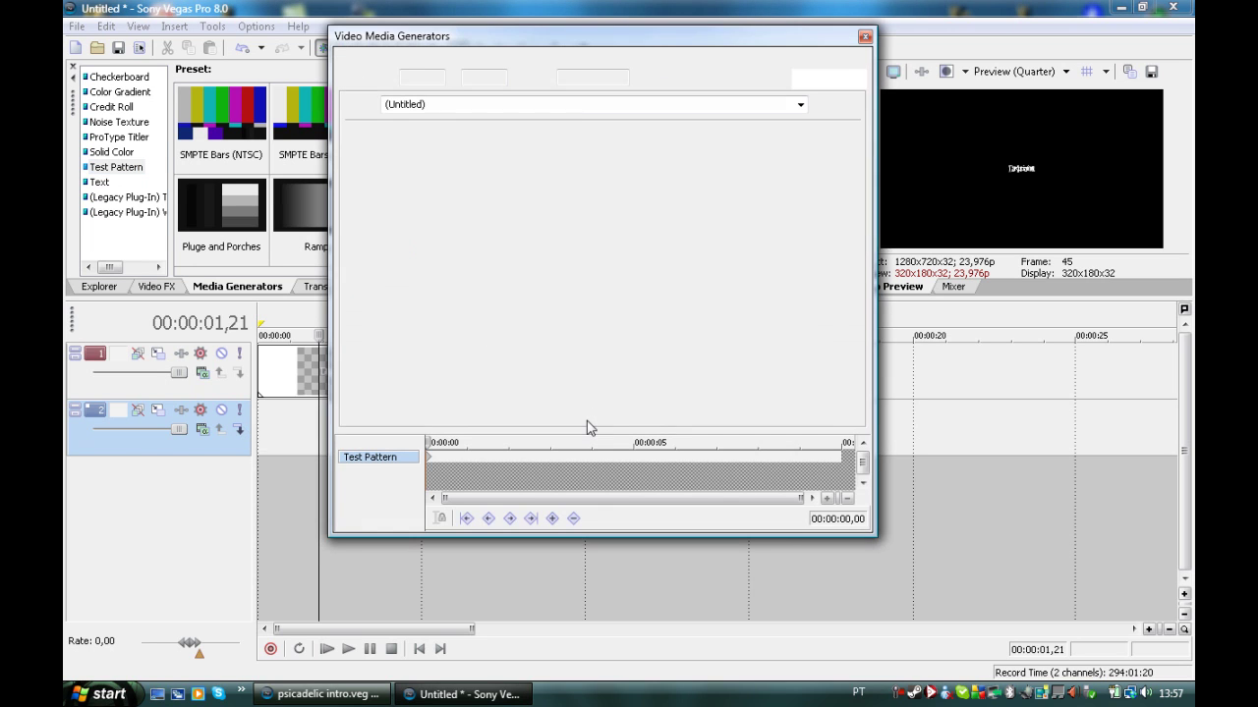
left_click(865, 37)
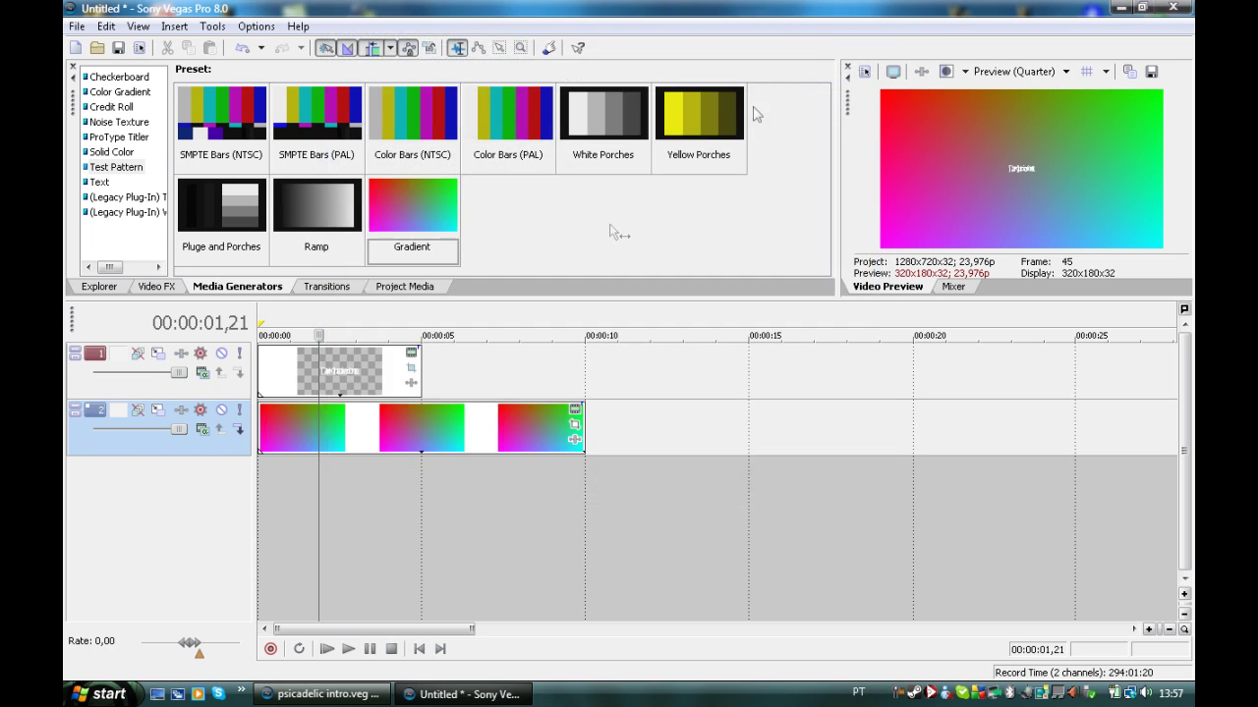
left_click_drag(575, 423, 417, 436)
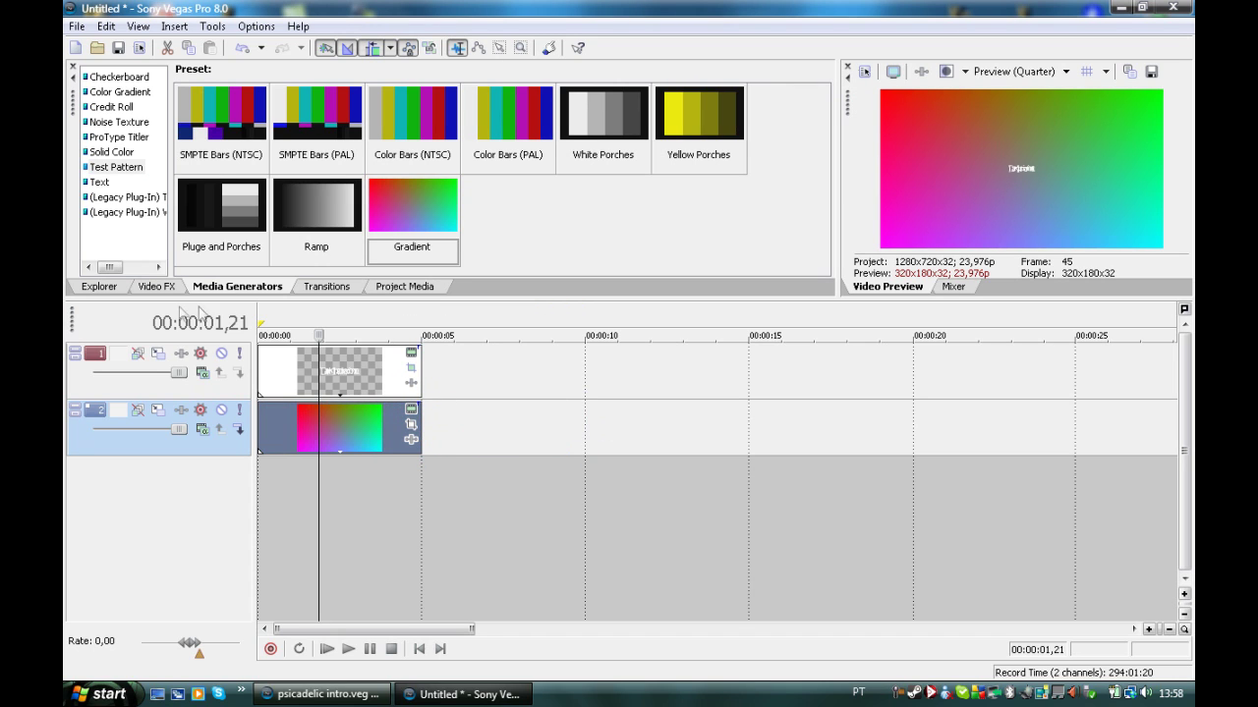
Step: Drag the Color Corrector (Secondary) Invert Color preset from Video FX onto the gradient event
left_click(178, 289)
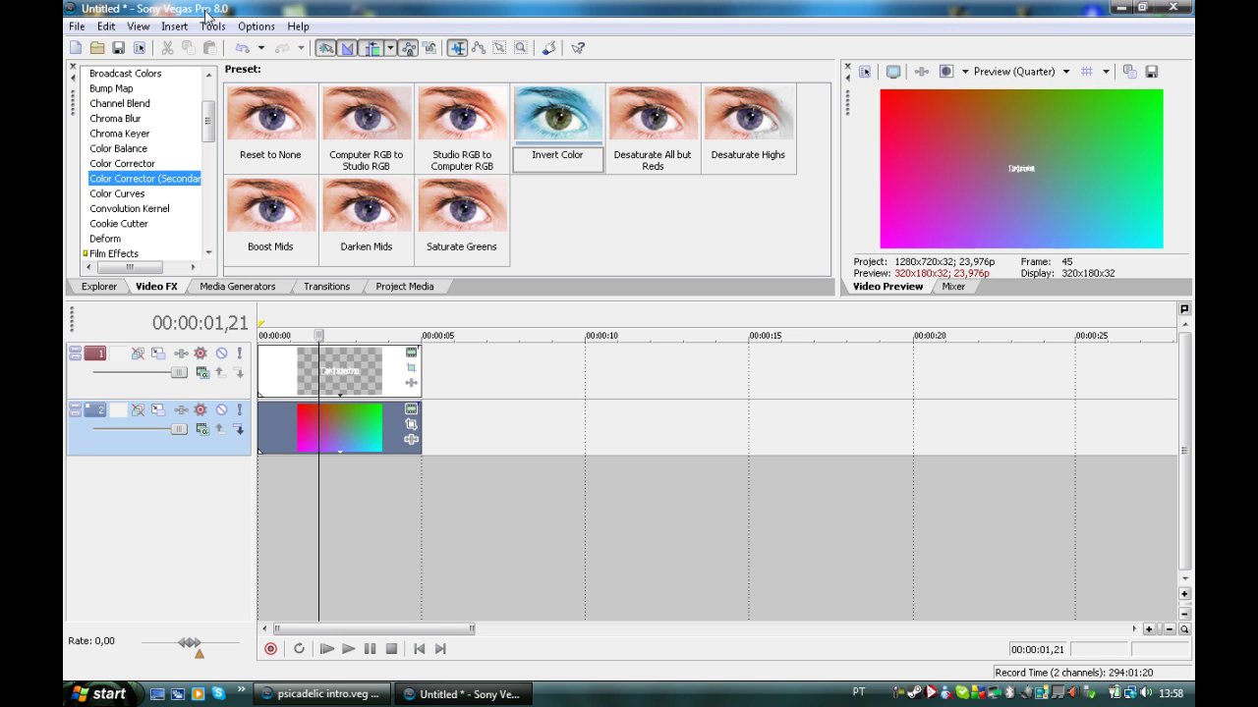
left_click_drag(562, 122, 362, 420)
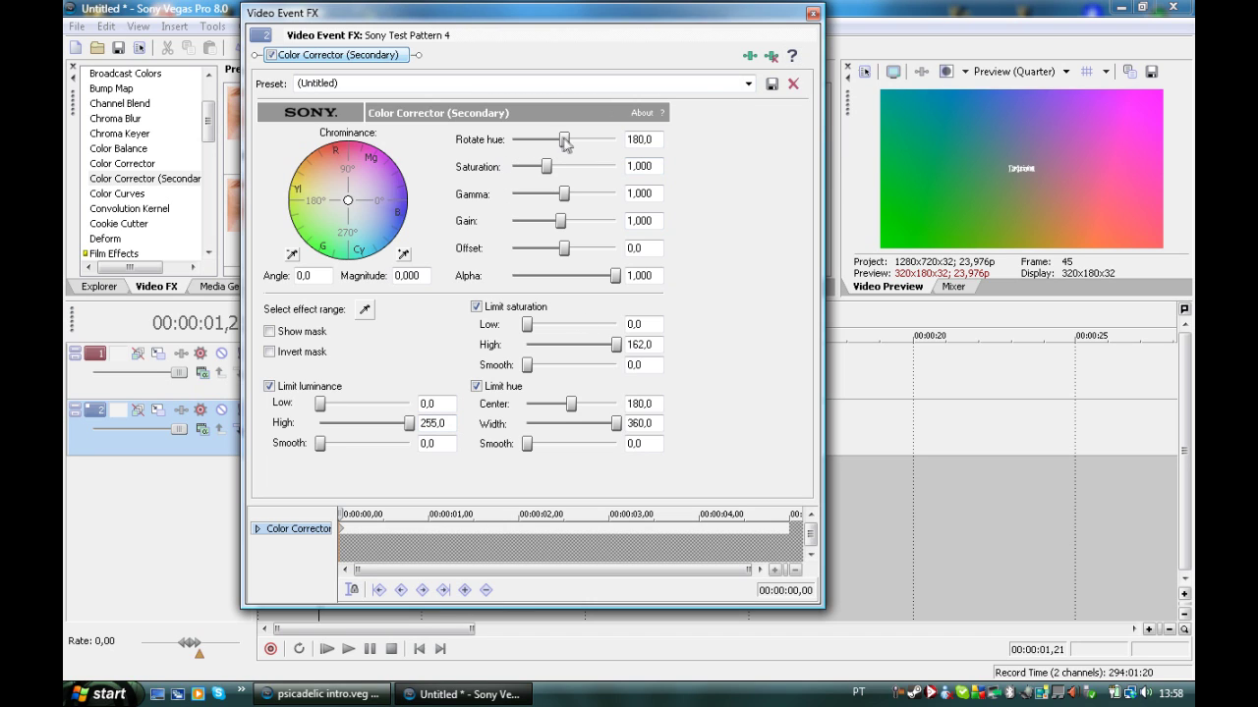
Step: Set rotate hue 0, saturation 3,000, smooth 162, high 0, and turn off Limit hue
left_click_drag(566, 142, 493, 145)
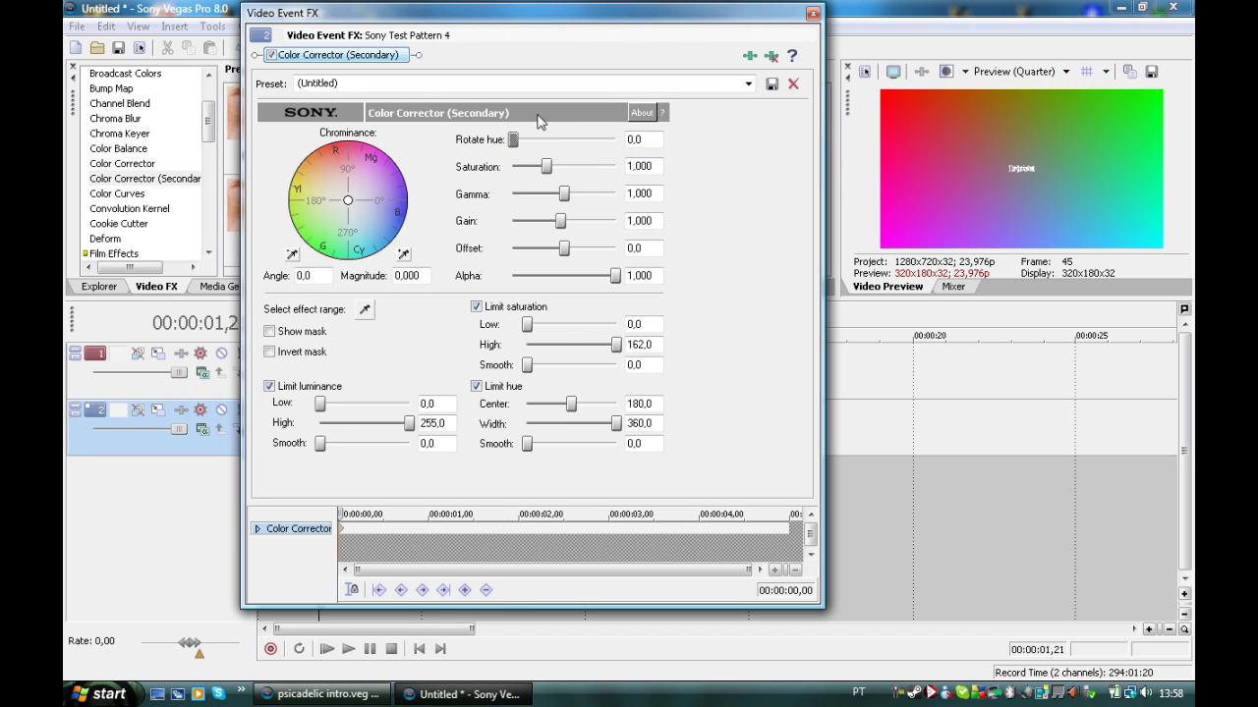
left_click_drag(546, 166, 732, 178)
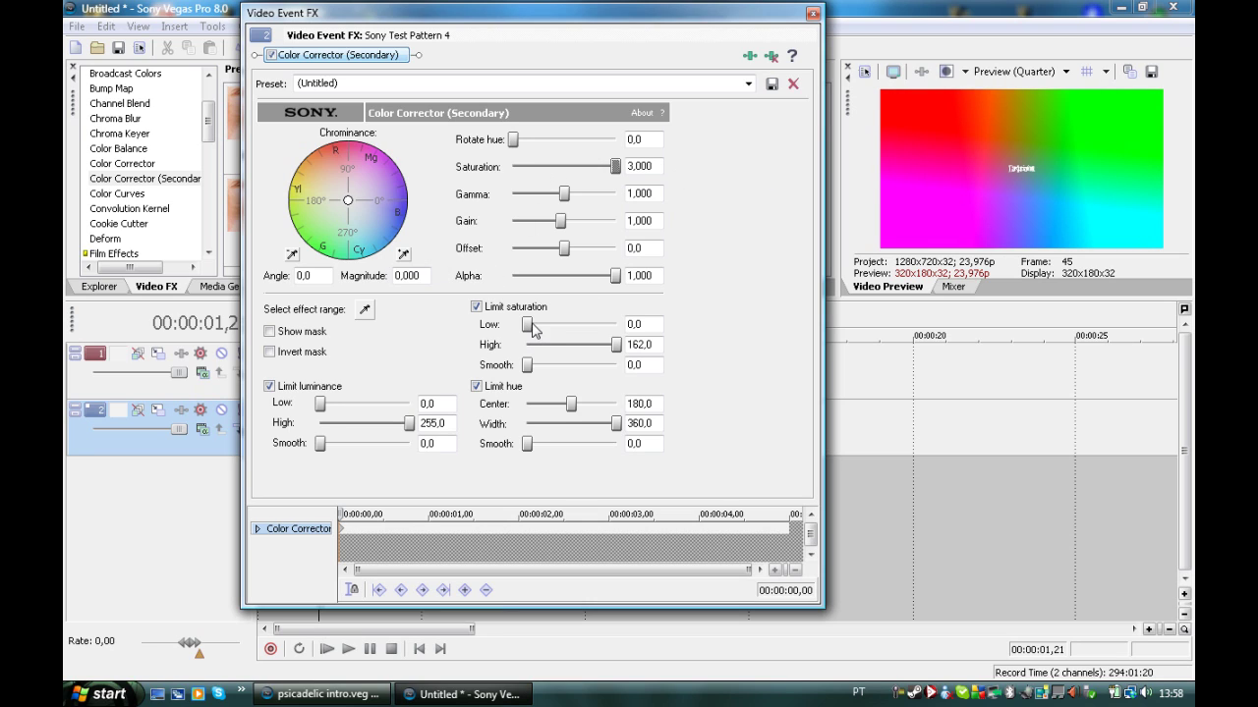
left_click_drag(528, 365, 693, 375)
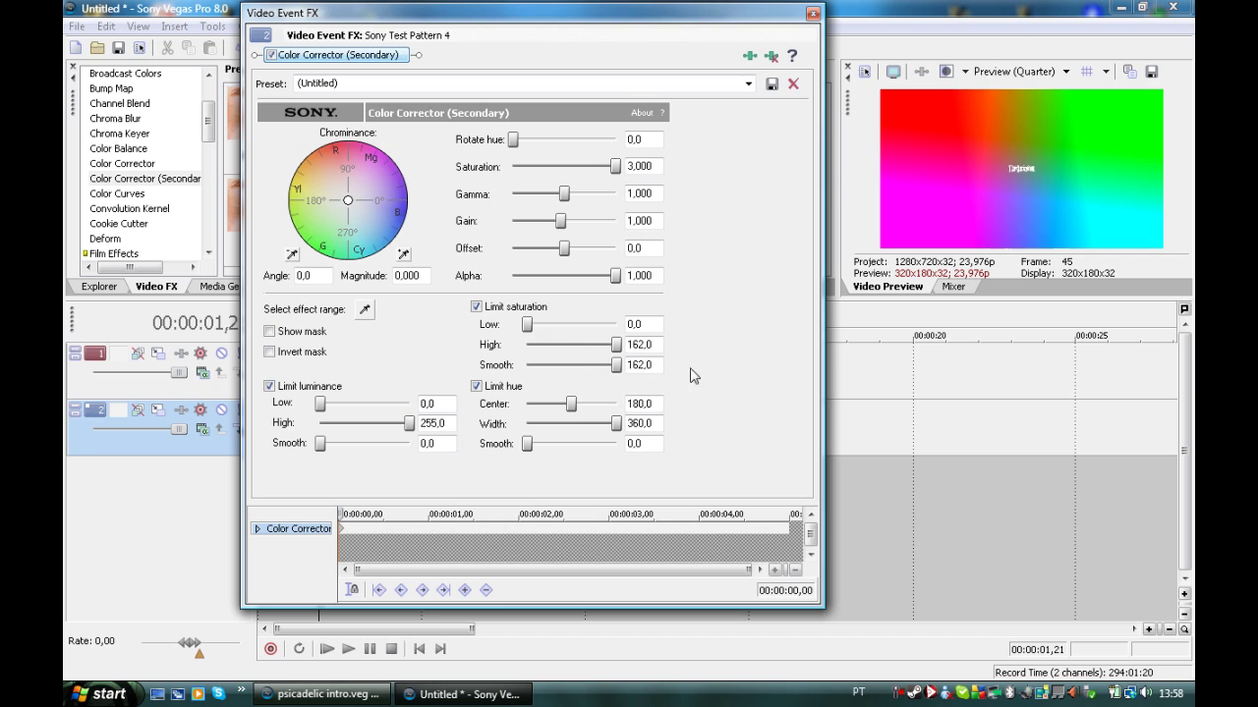
left_click_drag(616, 344, 526, 345)
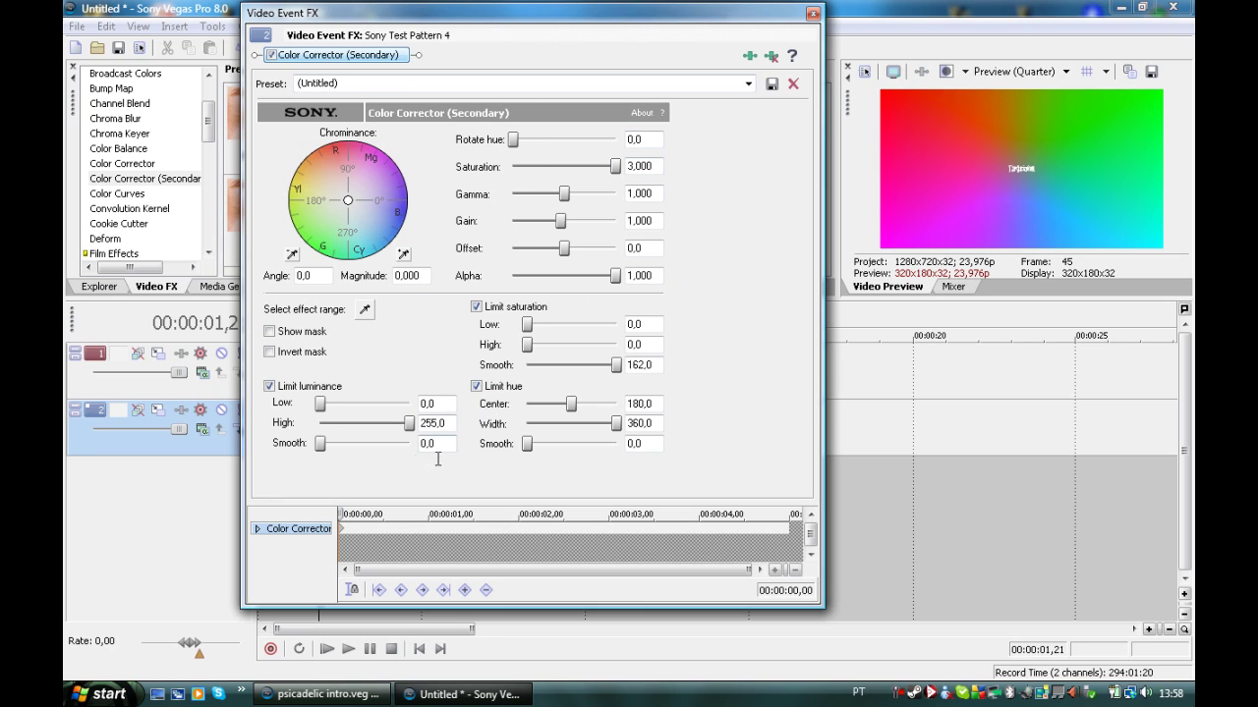
left_click(476, 386)
Step: At 00:00:04,23 set hue 360, gamma 0, gain 0,100 and offset -254, then close the FX window
left_click(786, 536)
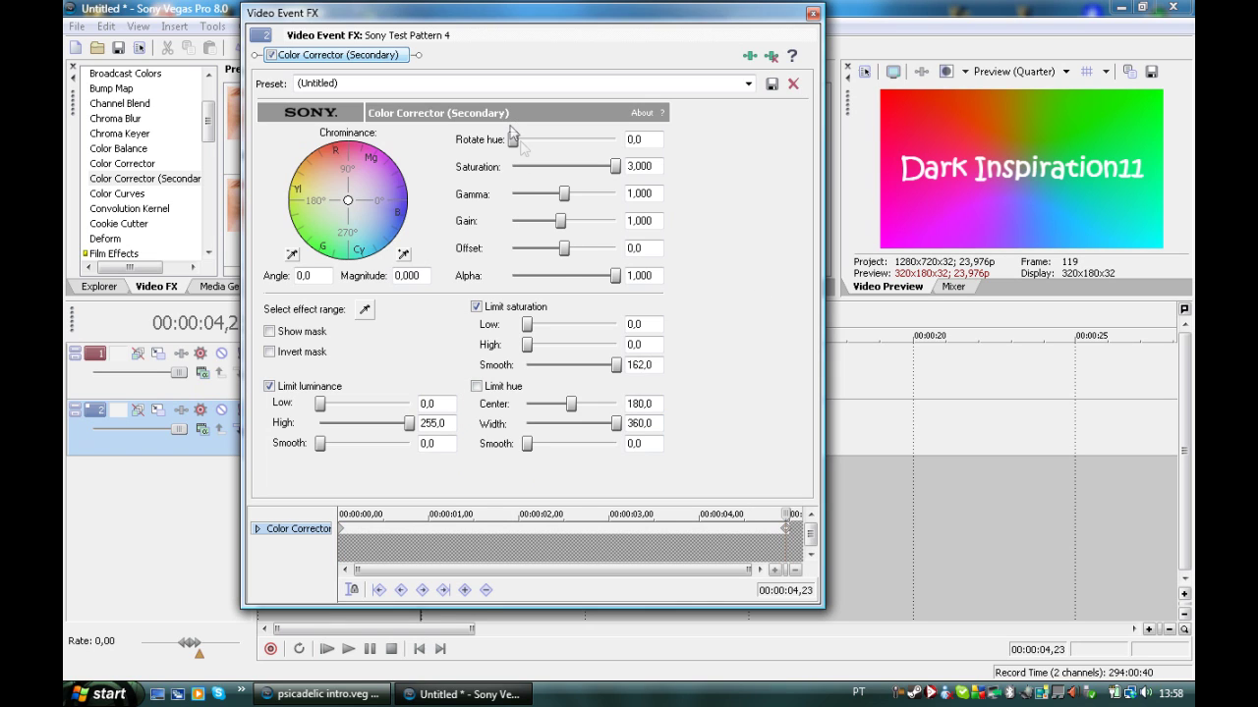
left_click_drag(512, 141, 639, 145)
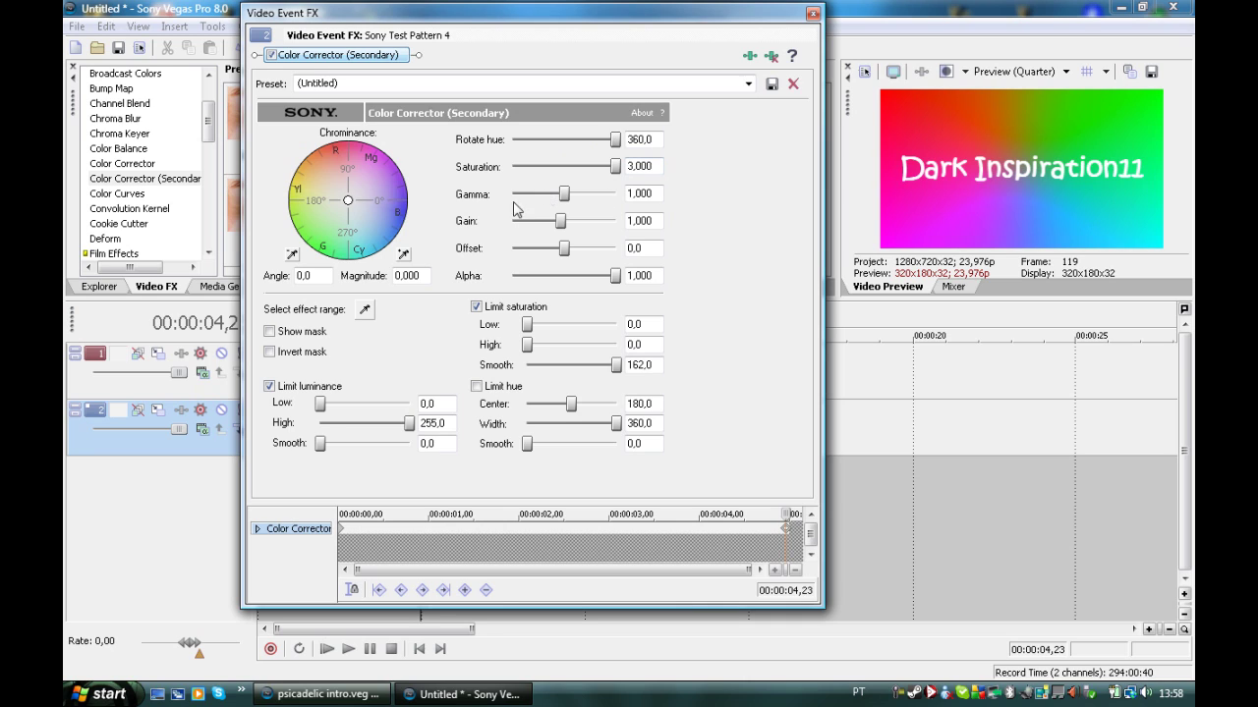
left_click_drag(567, 193, 458, 201)
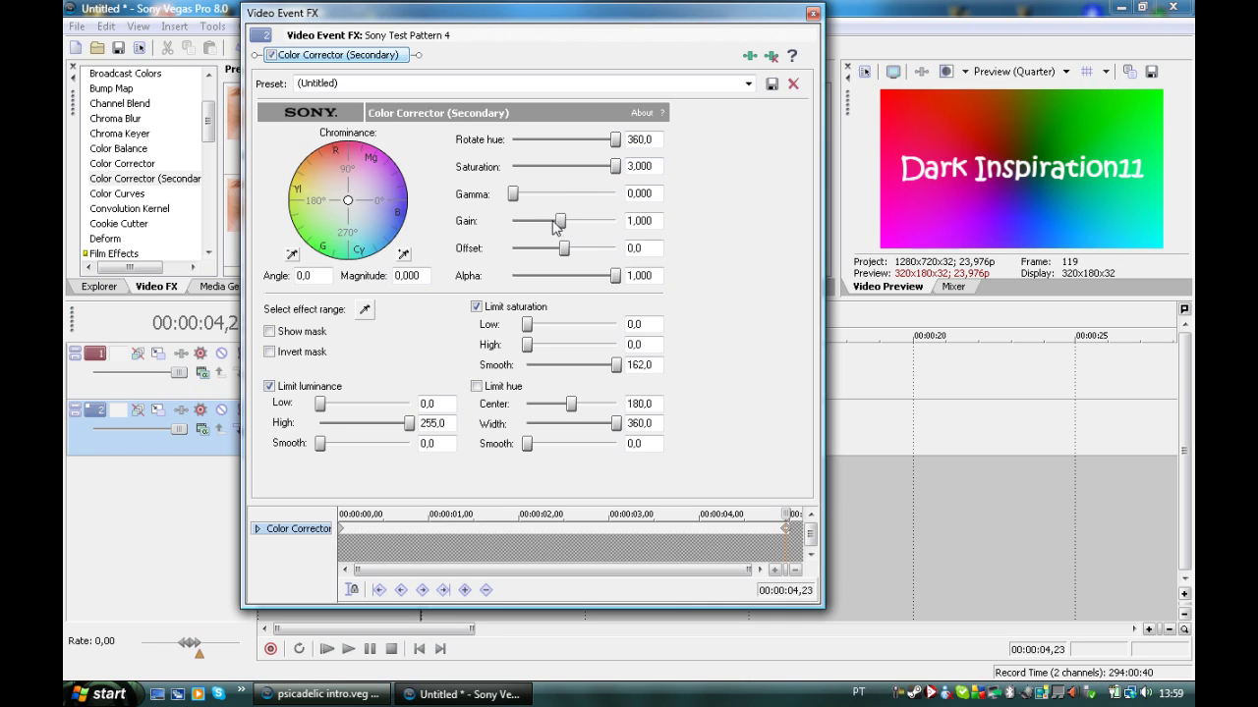
left_click_drag(560, 226, 421, 253)
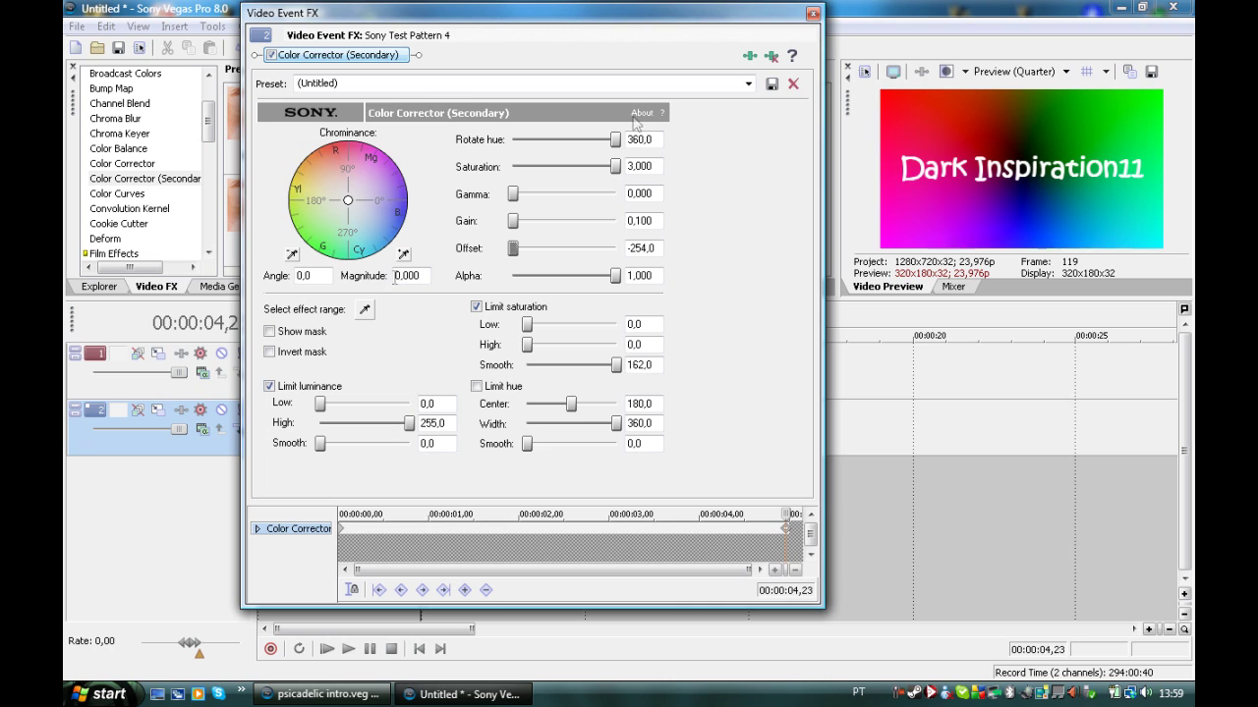
left_click(811, 14)
Step: Float the Video Preview window beside the timeline with Half preview quality
left_click(326, 649)
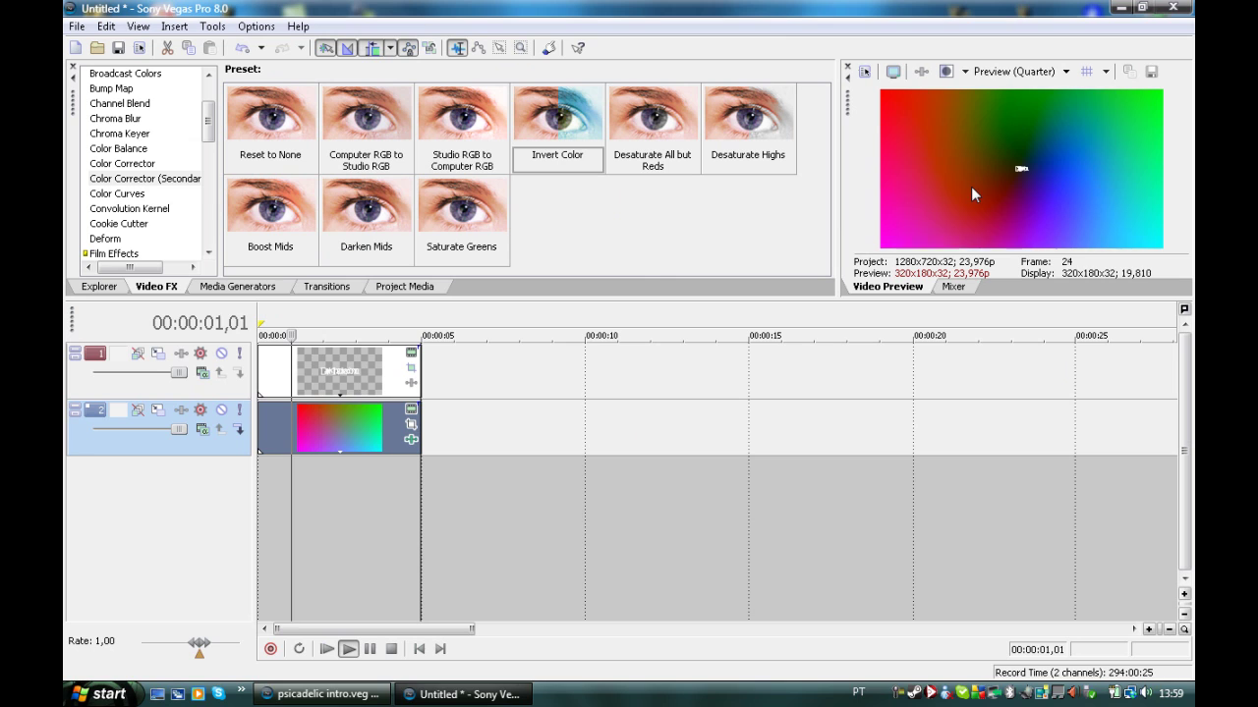
left_click_drag(847, 98, 508, 65)
left_click(370, 648)
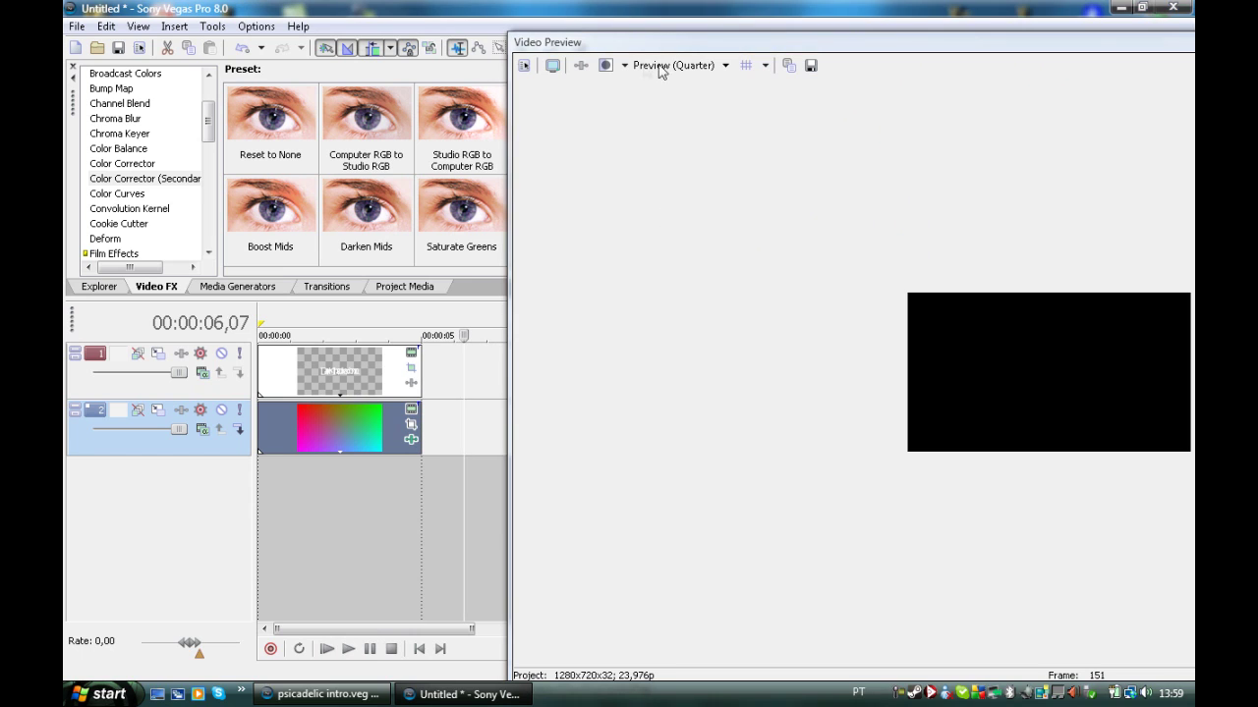
left_click_drag(646, 42, 305, 3)
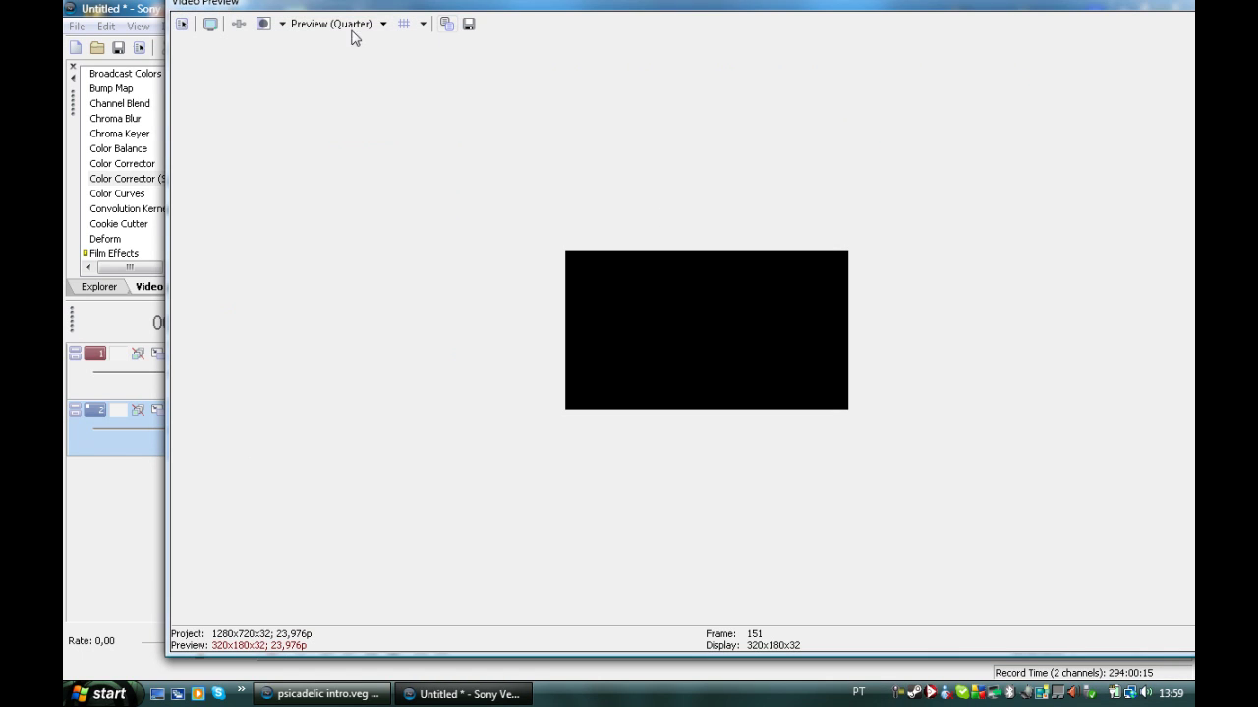
left_click(324, 24)
mouse_move(366, 63)
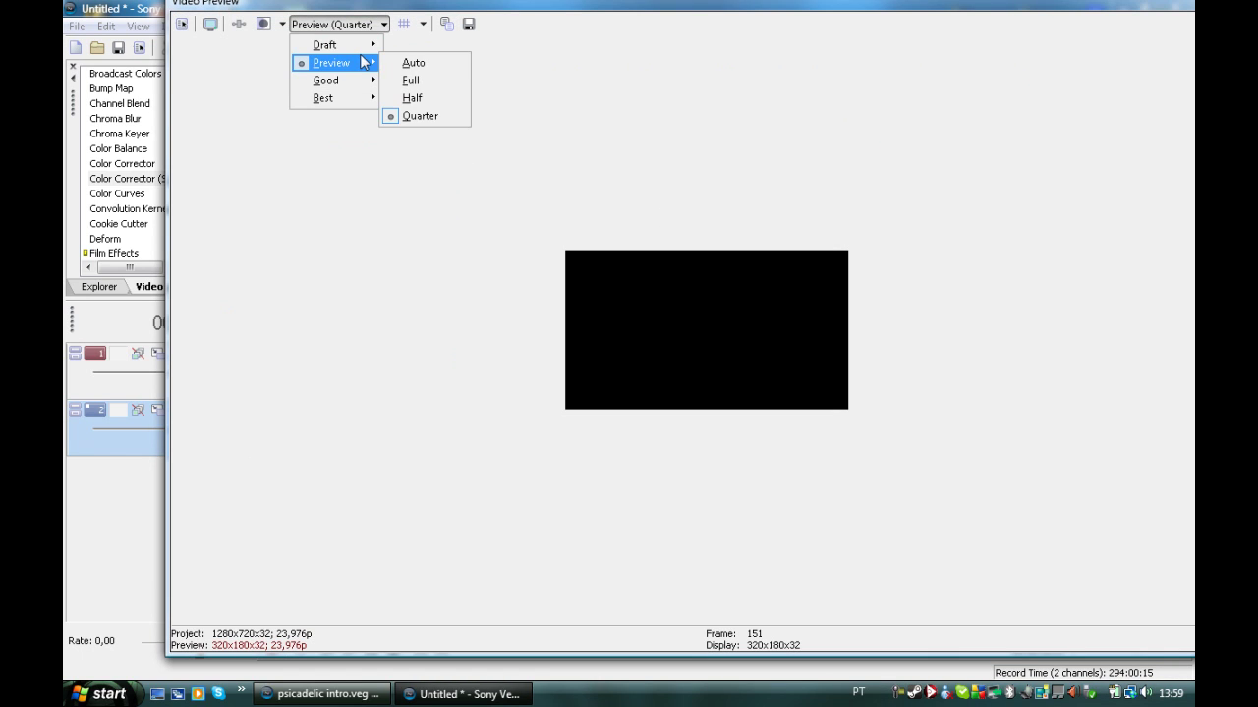
left_click(411, 98)
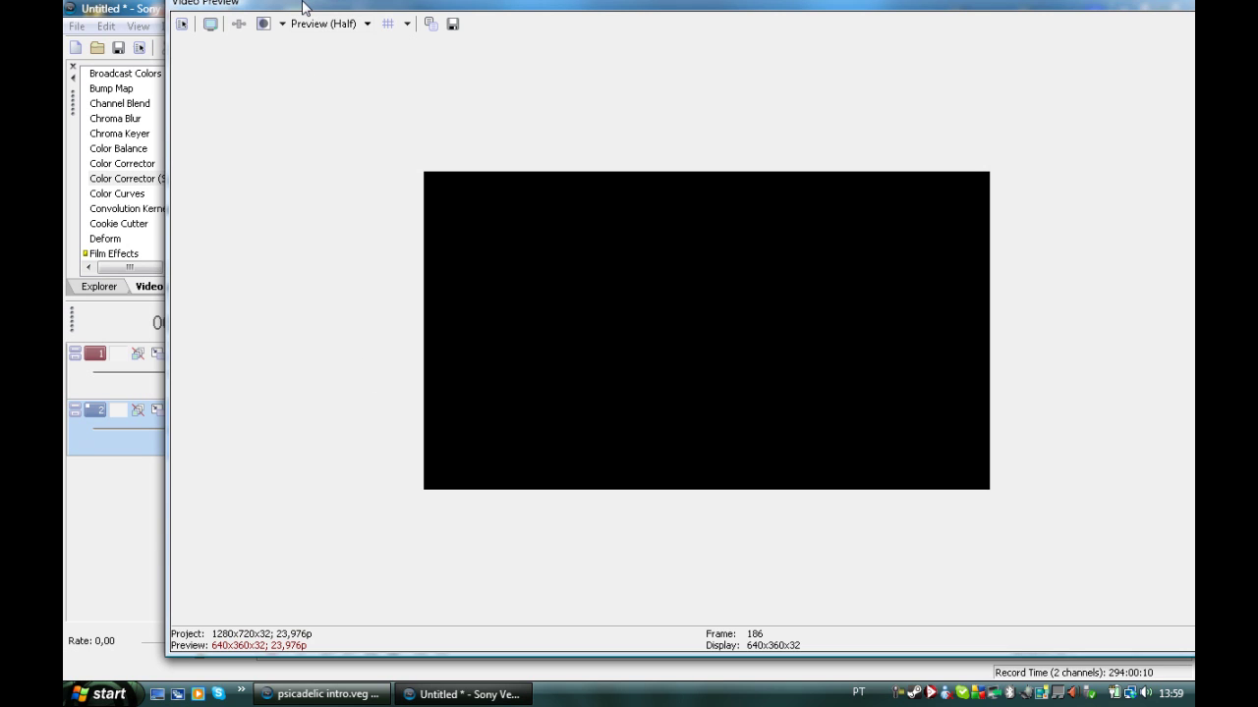
left_click_drag(303, 5, 278, 6)
Step: Play the intro from the start, pausing once the title reaches full size
left_click(326, 649)
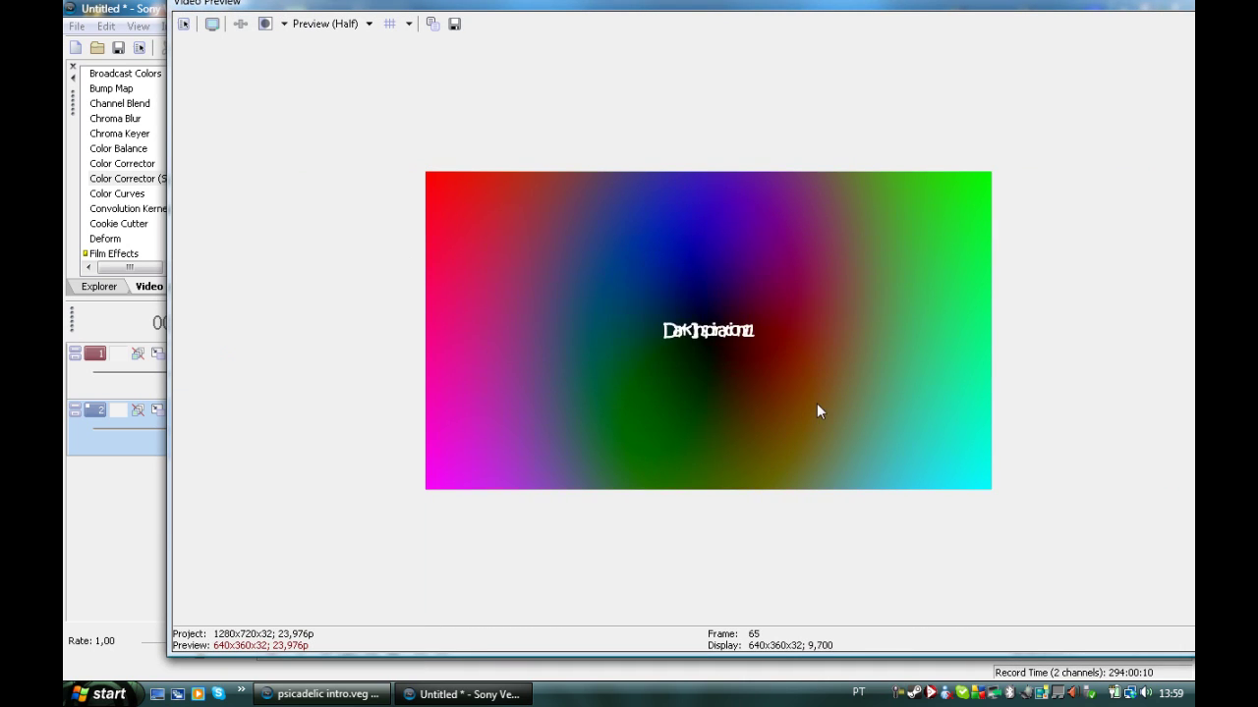
key("space")
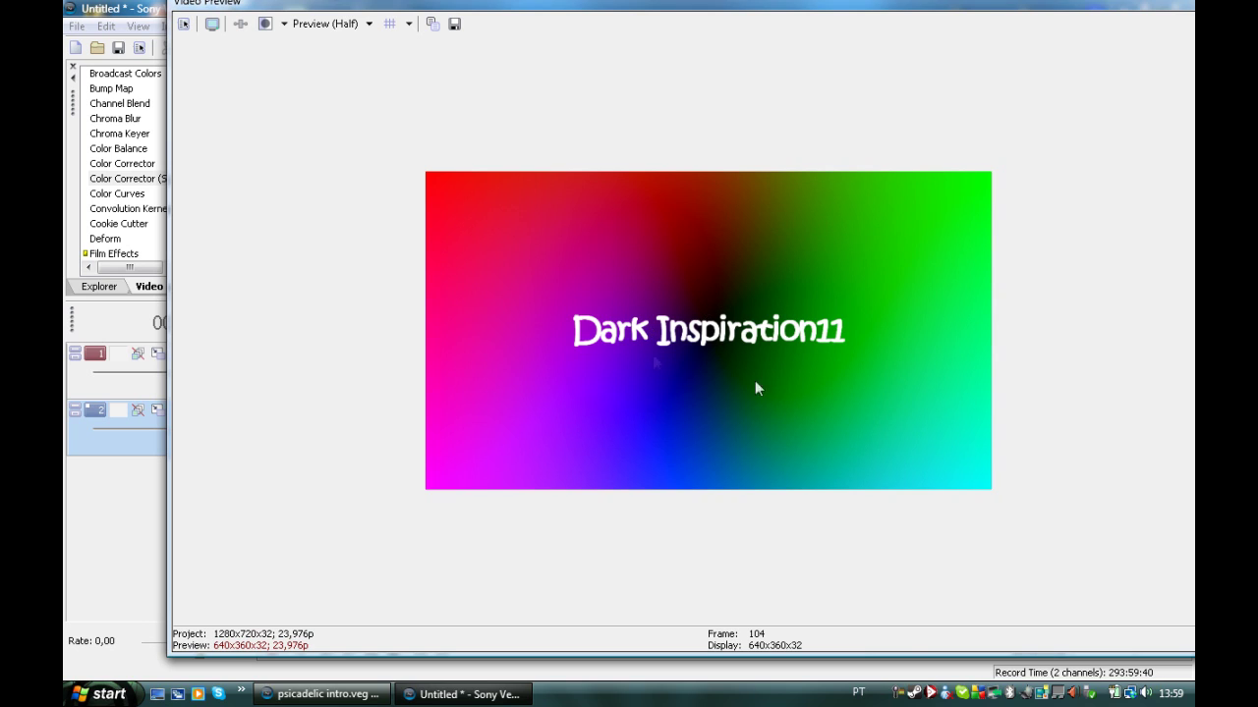
key("space")
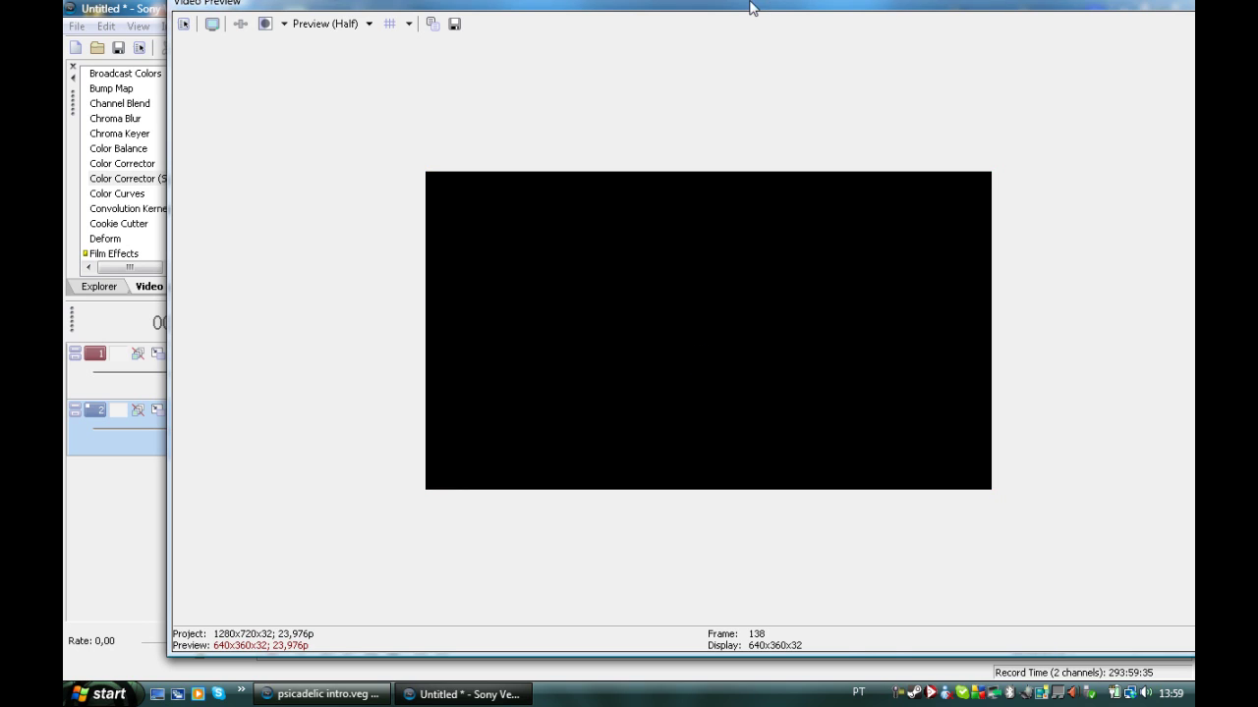
left_click_drag(749, 8, 729, 95)
Step: Dock the Video Preview back at top right with Quarter preview quality
left_click_drag(666, 7, 882, 77)
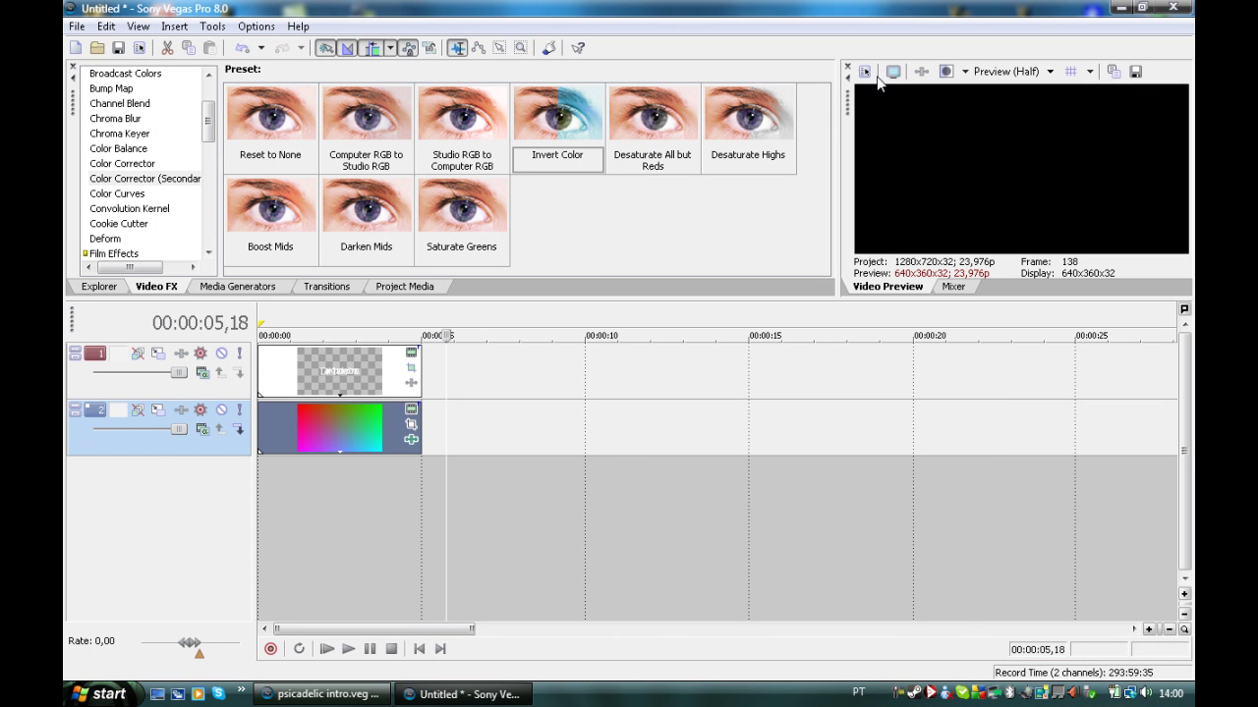
left_click(994, 72)
mouse_move(1026, 112)
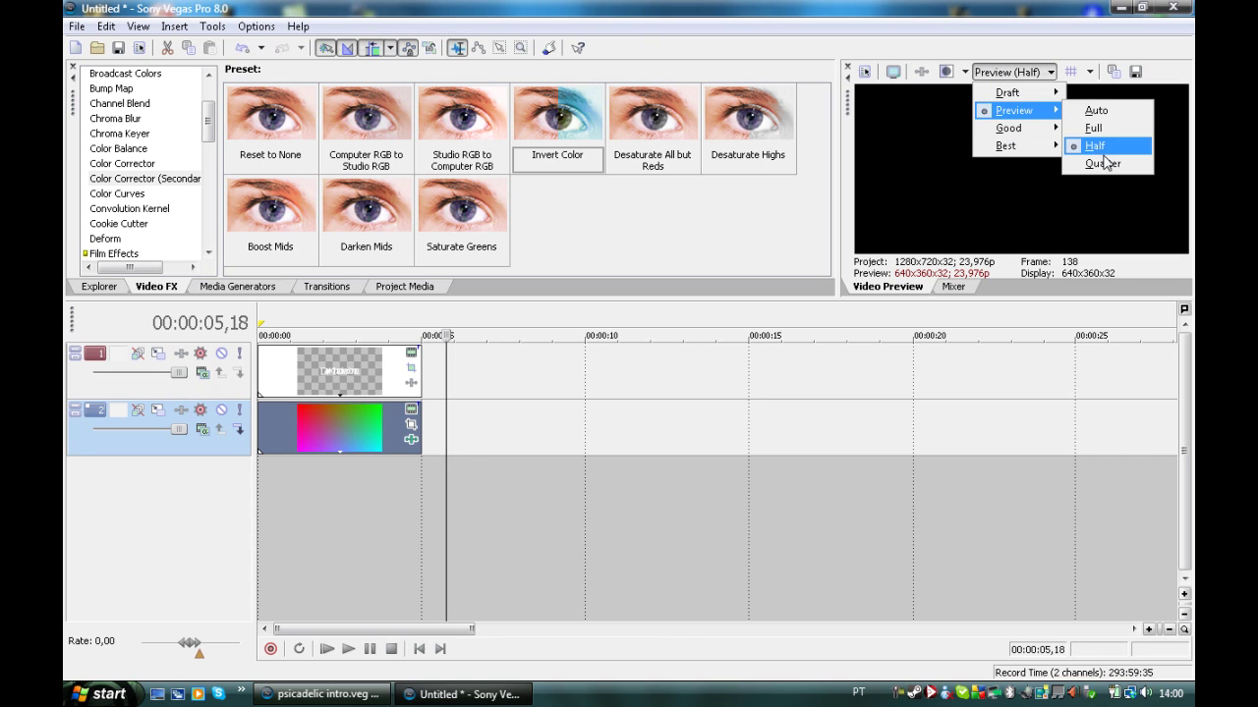
left_click(1104, 165)
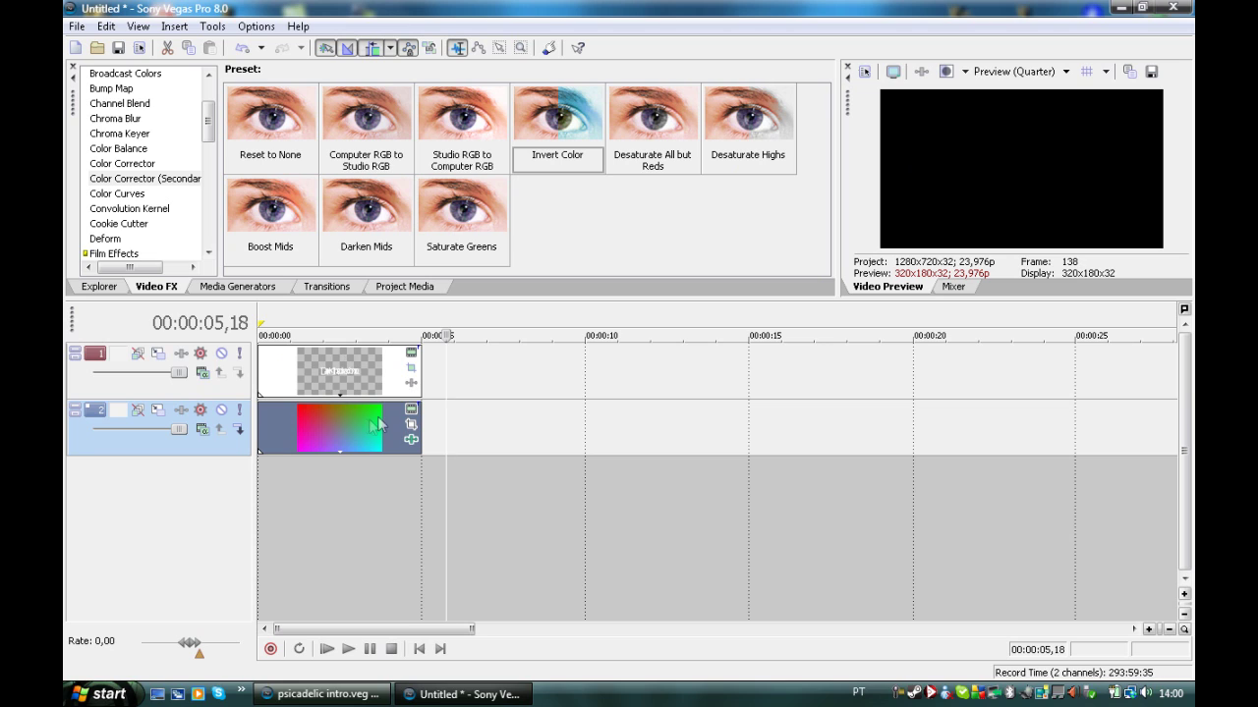
Step: Set track 1's compositing mode to Overlay and stop playback
left_click(203, 377)
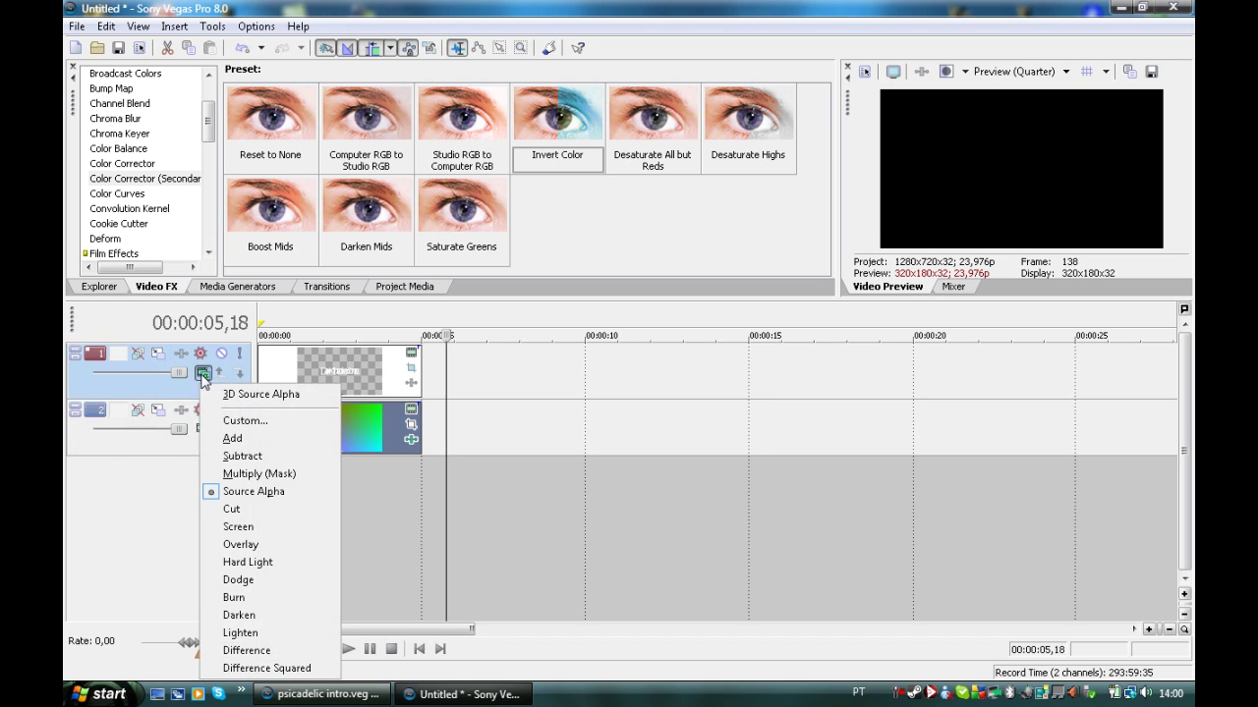
left_click(258, 546)
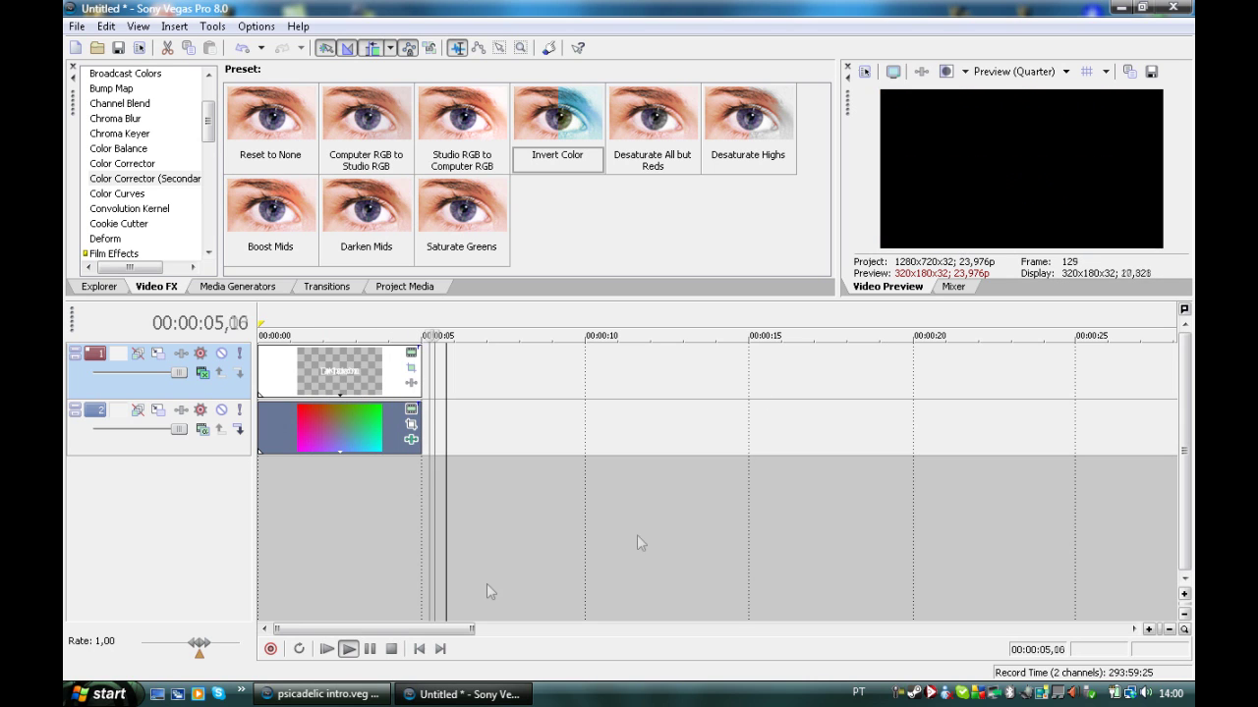
left_click(370, 649)
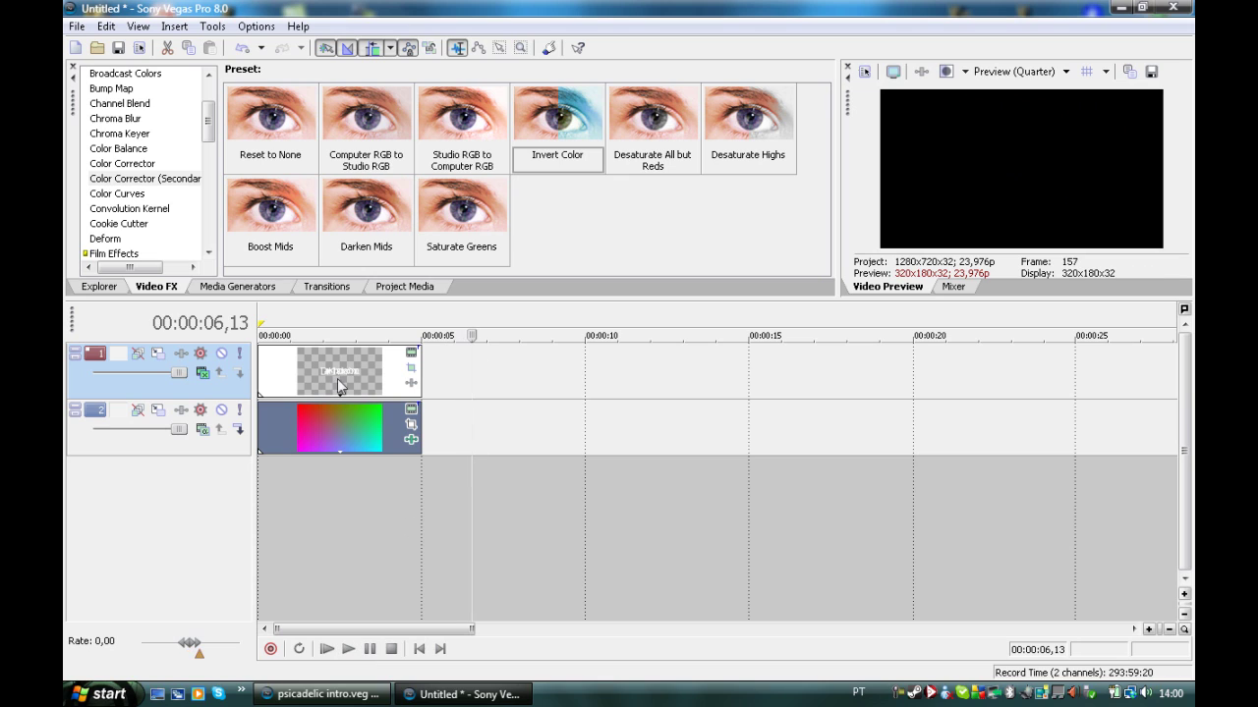
Step: Move the title and gradient events about 1 second later so the timeline opens with a gap
mouse_move(339, 376)
left_mouse_down()
mouse_move(330, 370)
mouse_move(351, 370)
mouse_move(325, 367)
left_mouse_up()
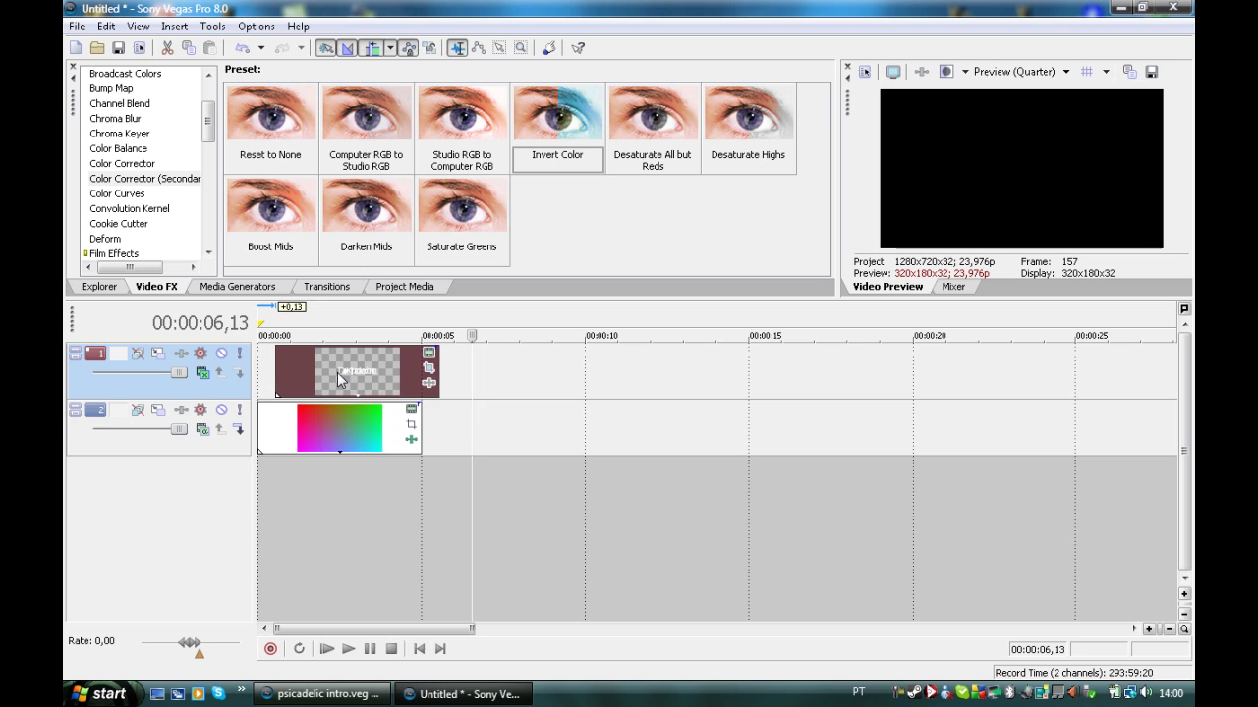
left_click_drag(338, 377, 371, 423)
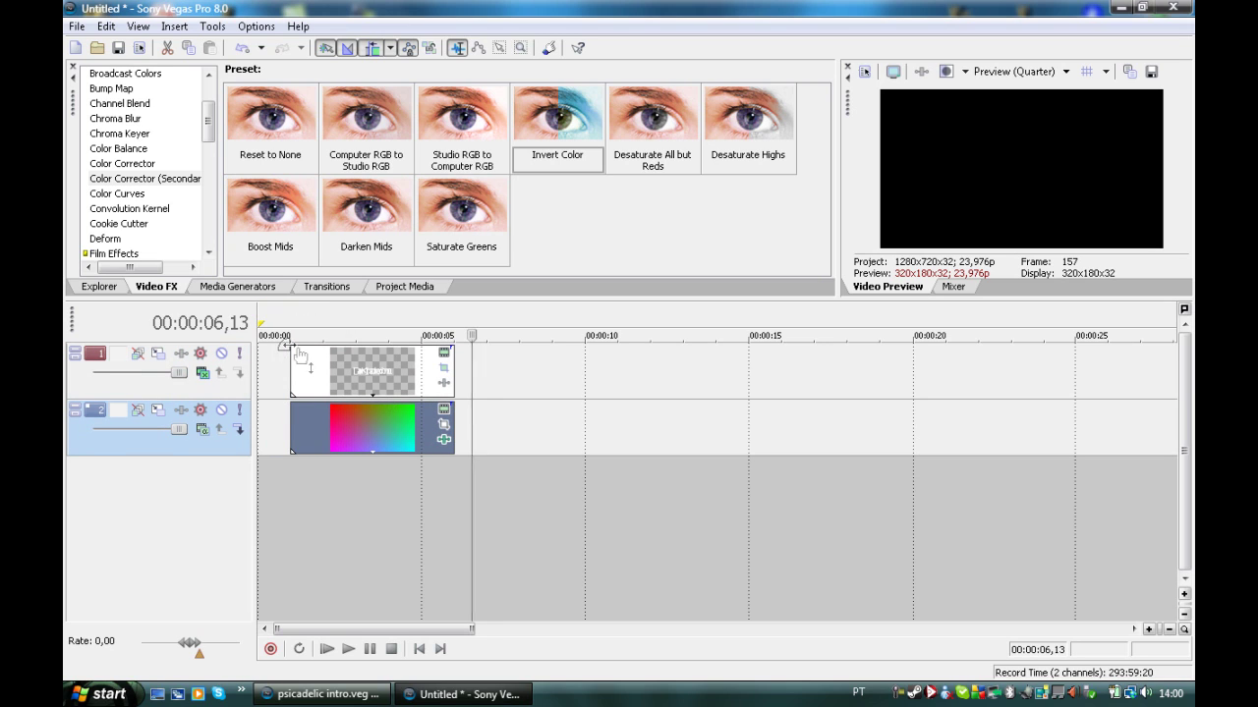
Step: Add one-second fade-ins to the start of the title and gradient events
left_click_drag(299, 355, 326, 347)
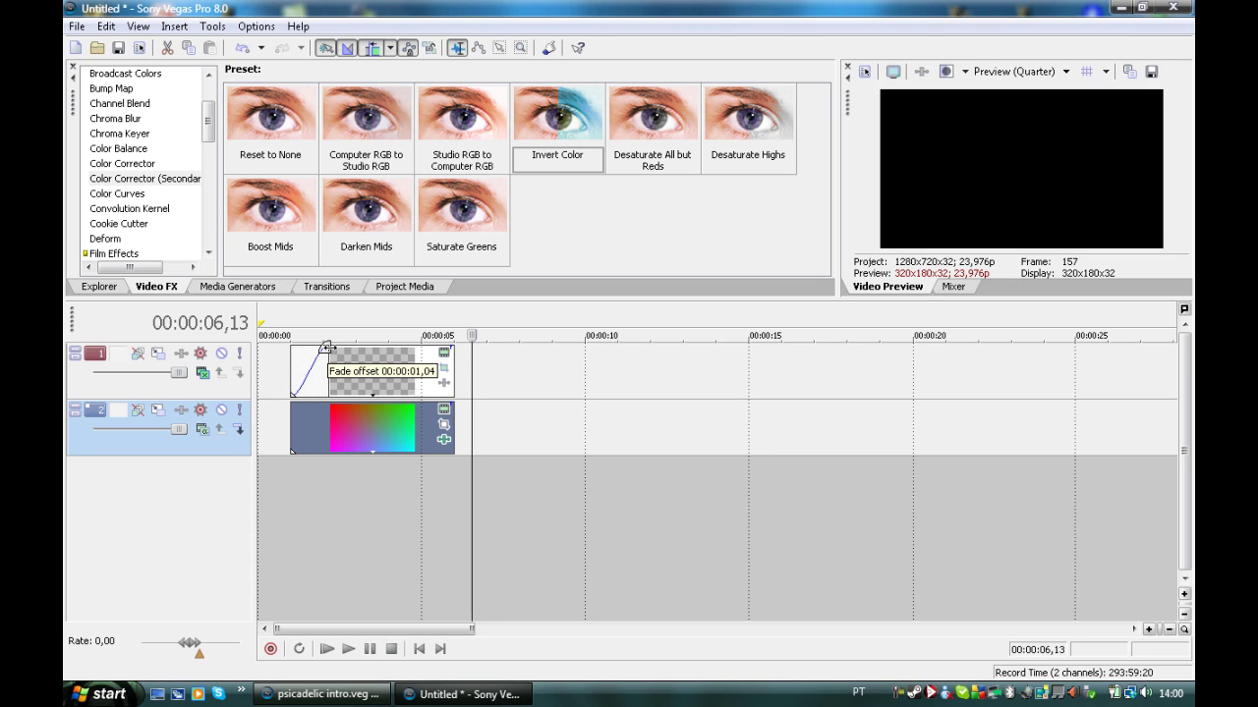
left_click_drag(324, 348, 325, 348)
left_click_drag(289, 402, 324, 413)
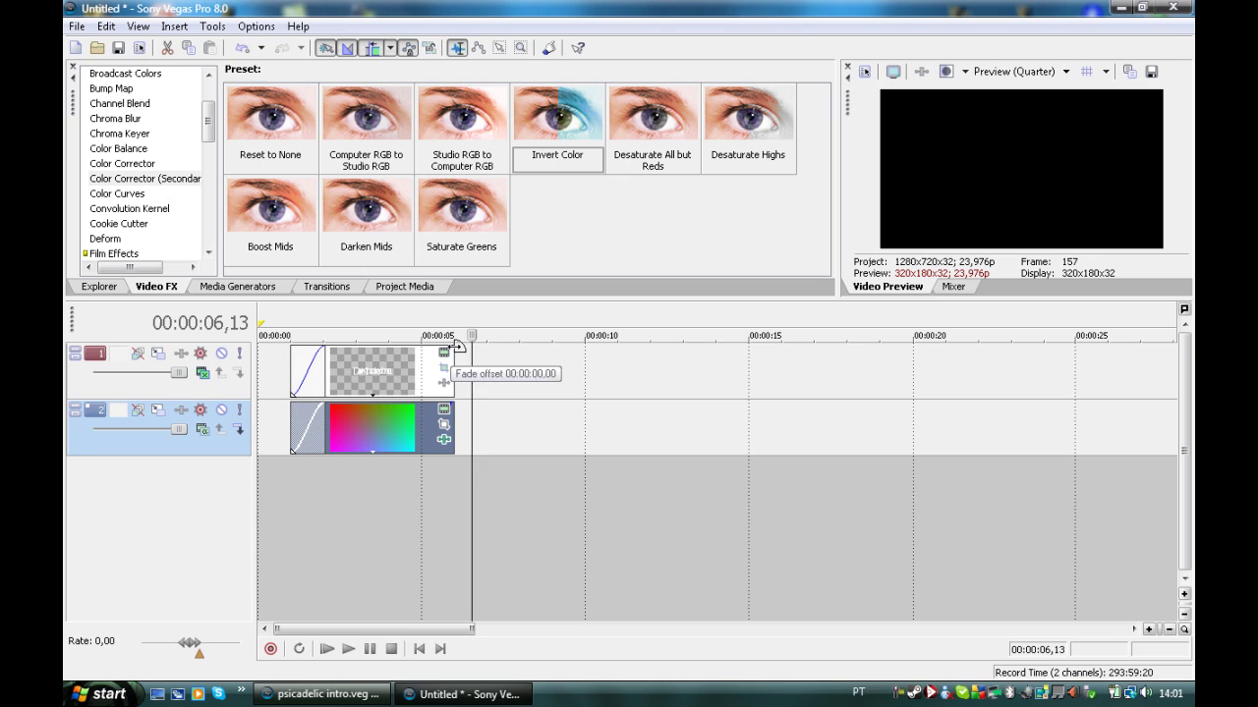
Step: Add one-second fade-outs to both events, then bring up the psicadelic intro.veg window
left_click_drag(449, 345, 423, 344)
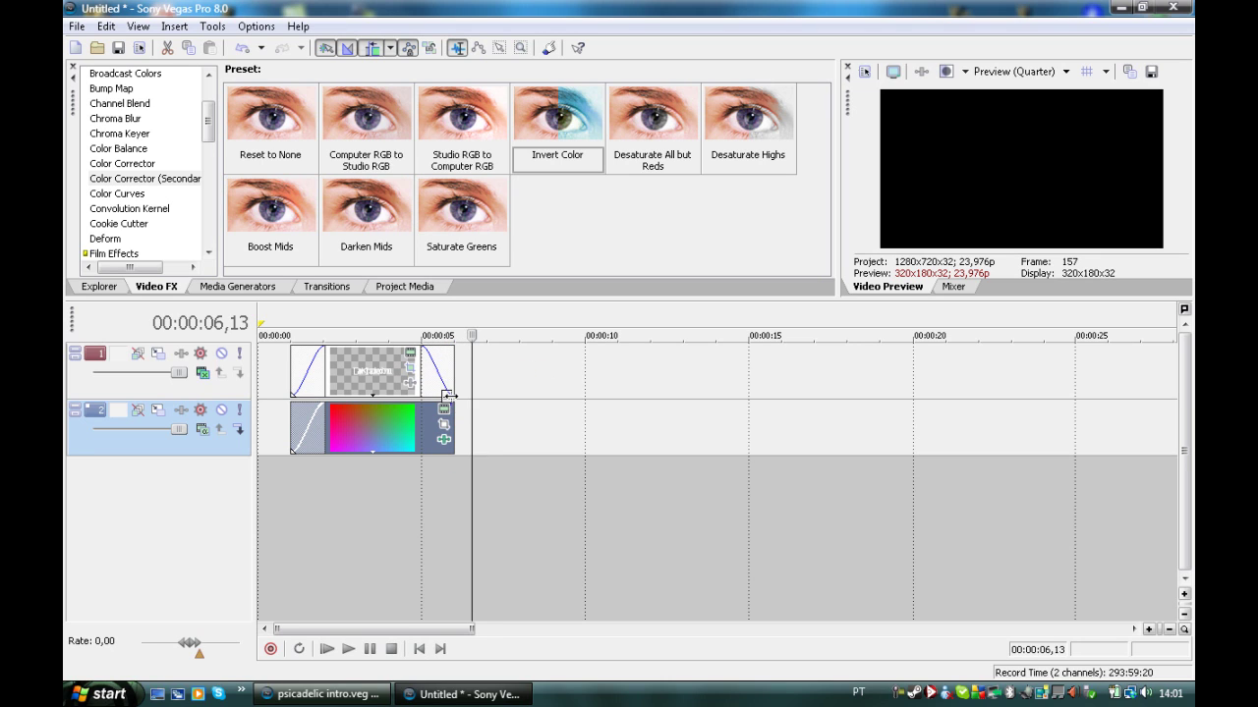
left_click_drag(457, 403, 420, 411)
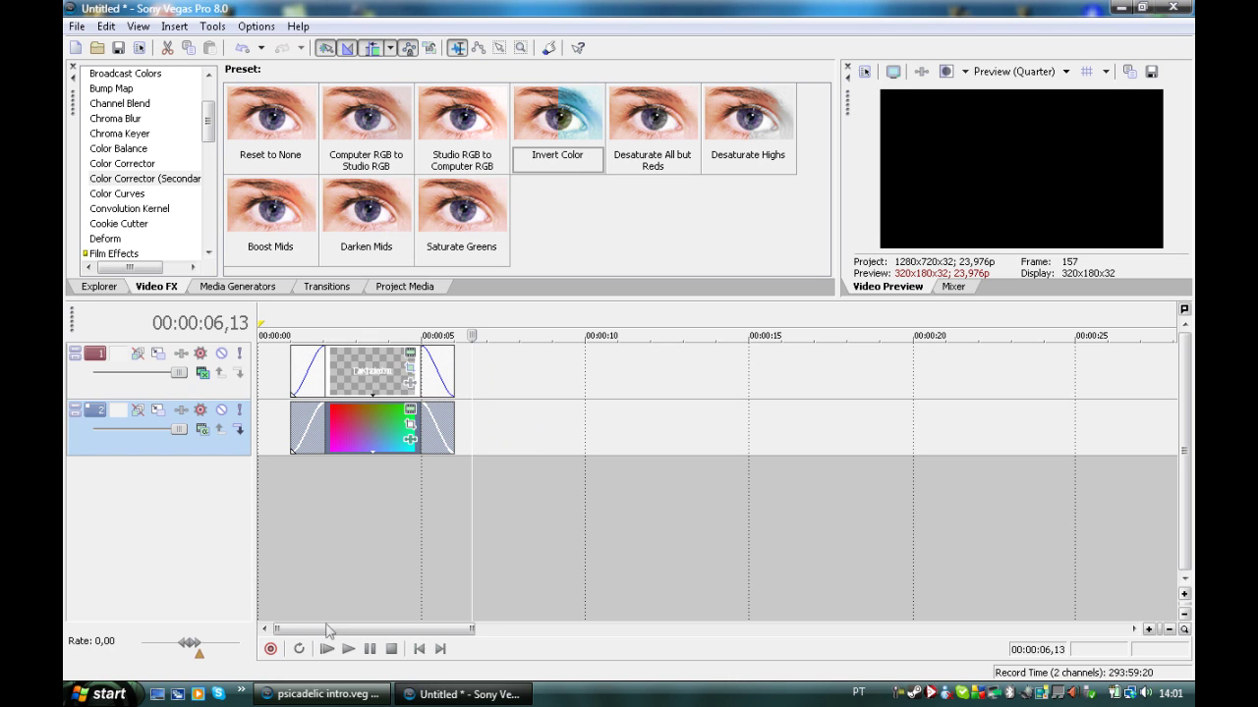
left_click(324, 693)
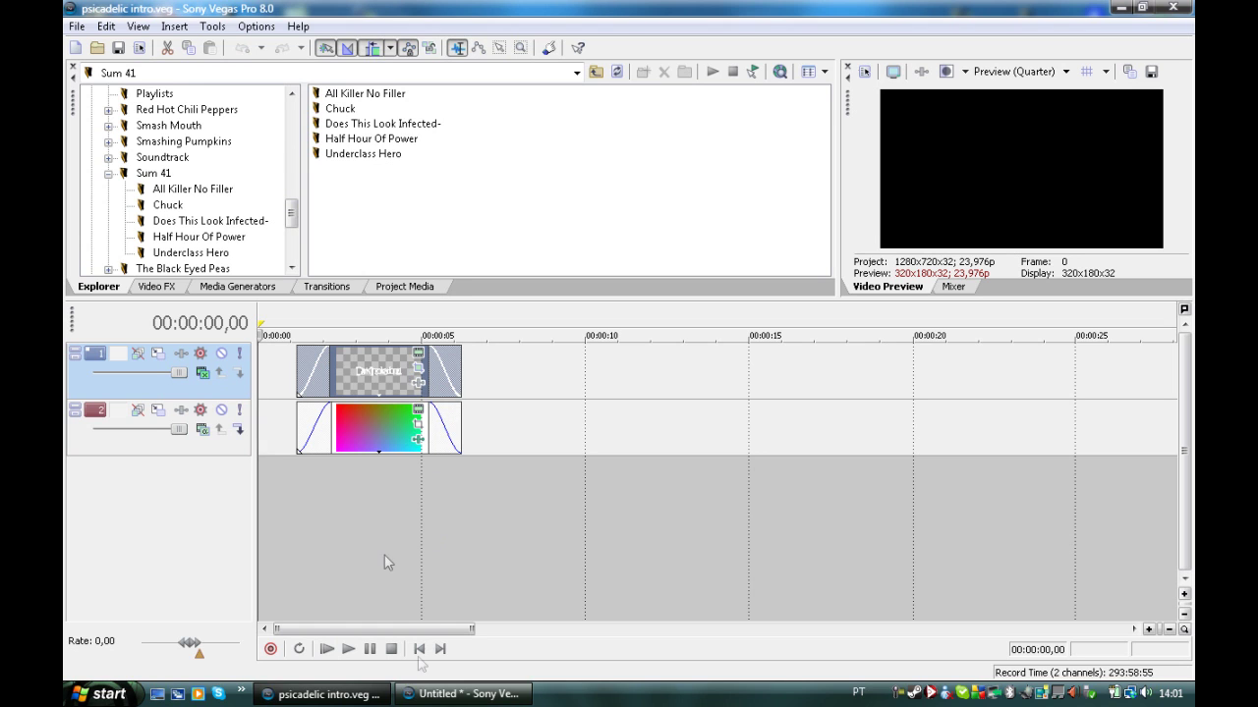
Step: Return to the Untitled project and play the faded intro from the start through 7,06
left_click(462, 694)
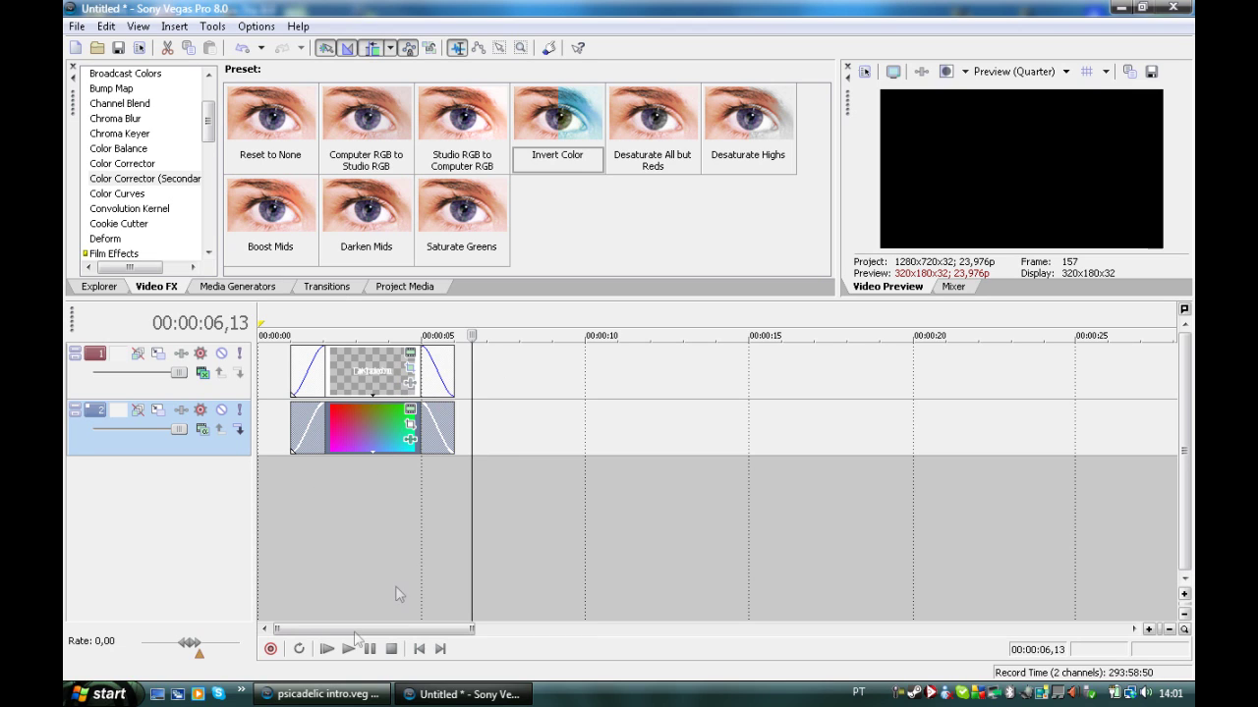
left_click(327, 649)
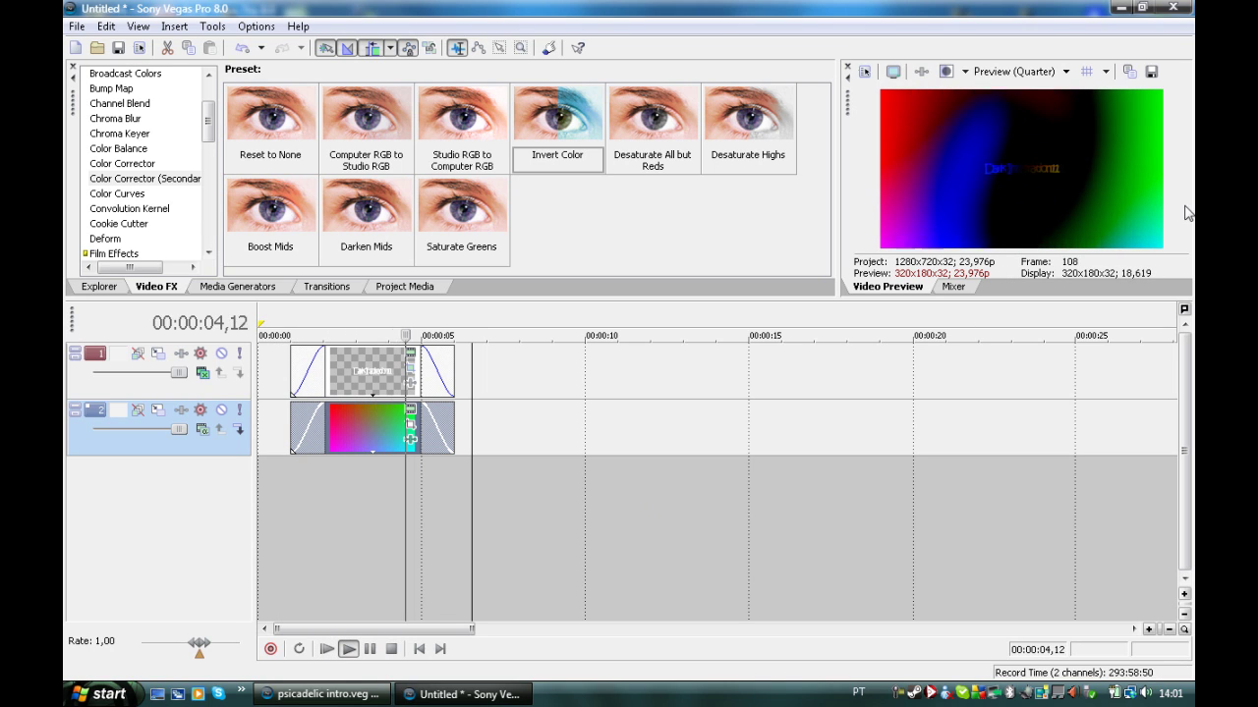
left_click(369, 649)
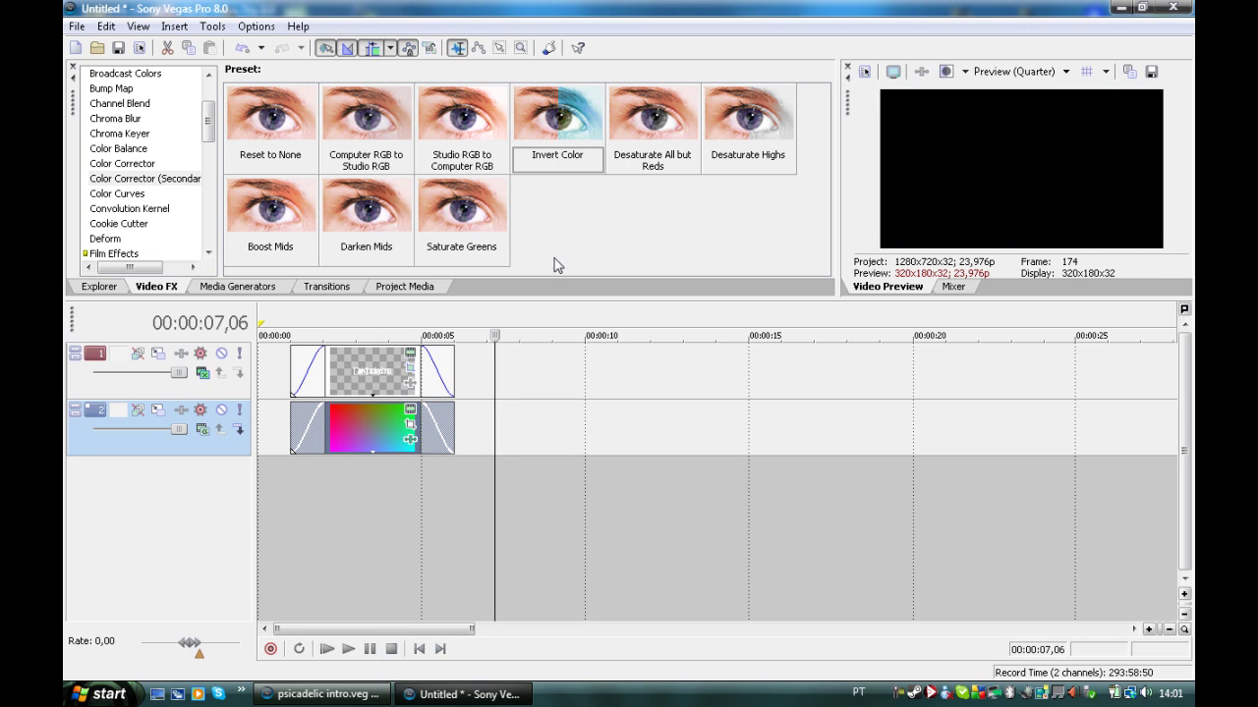